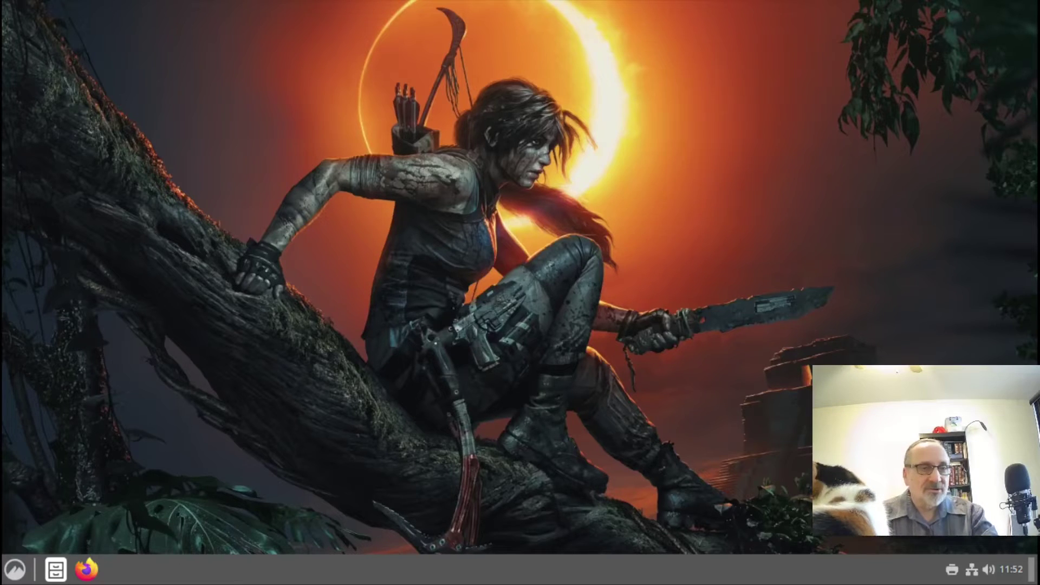
Launch System Settings by searching 'setting' in the Menu and maximize its window
click(12, 571)
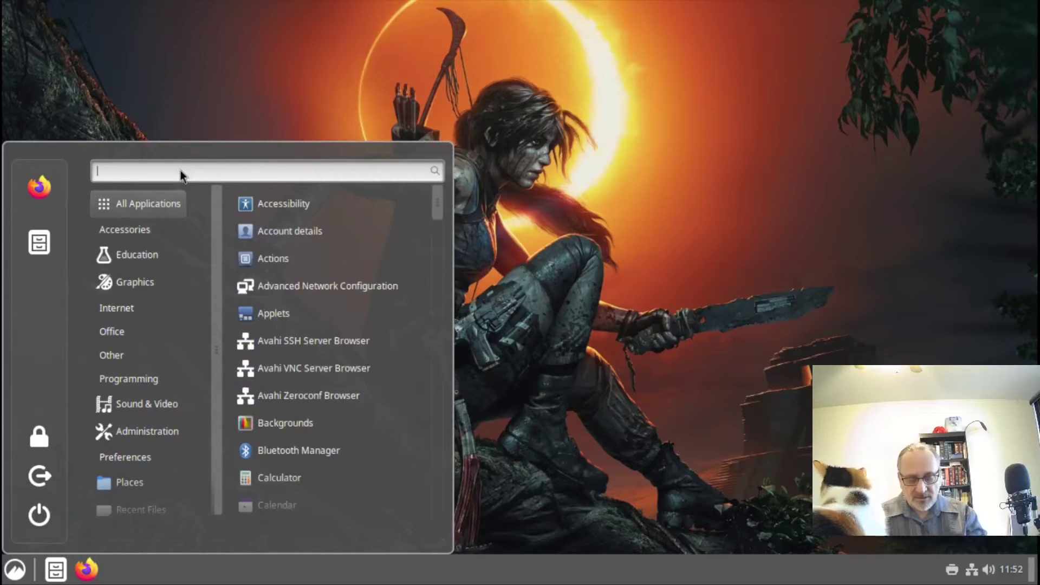
text(setti)
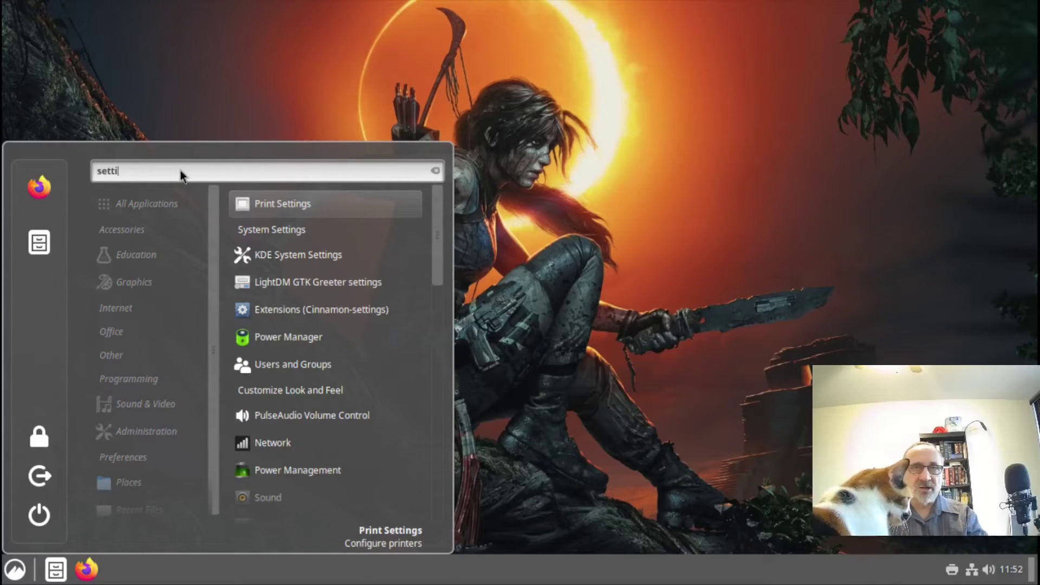
text(ng)
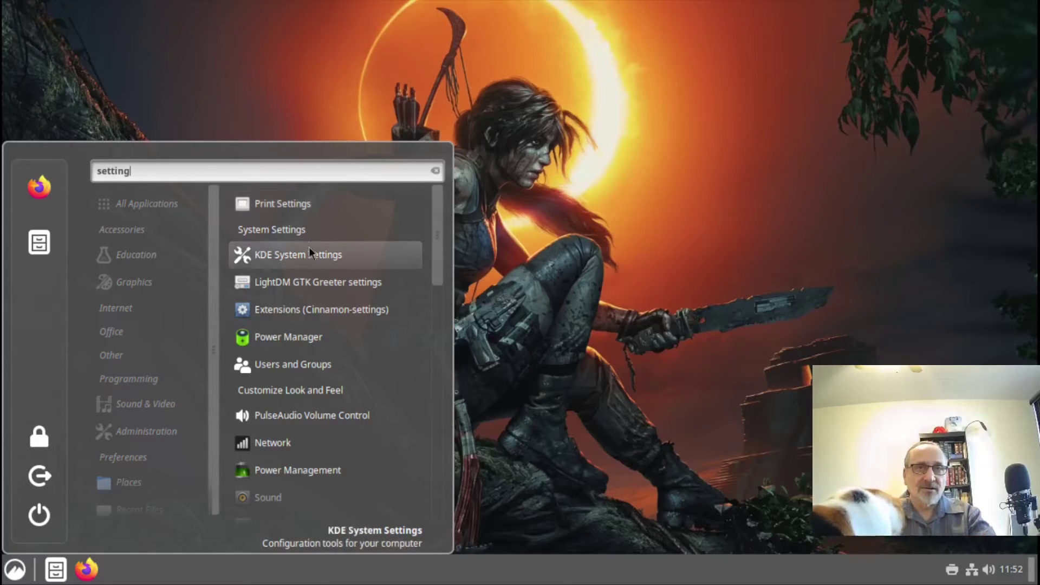
click(311, 229)
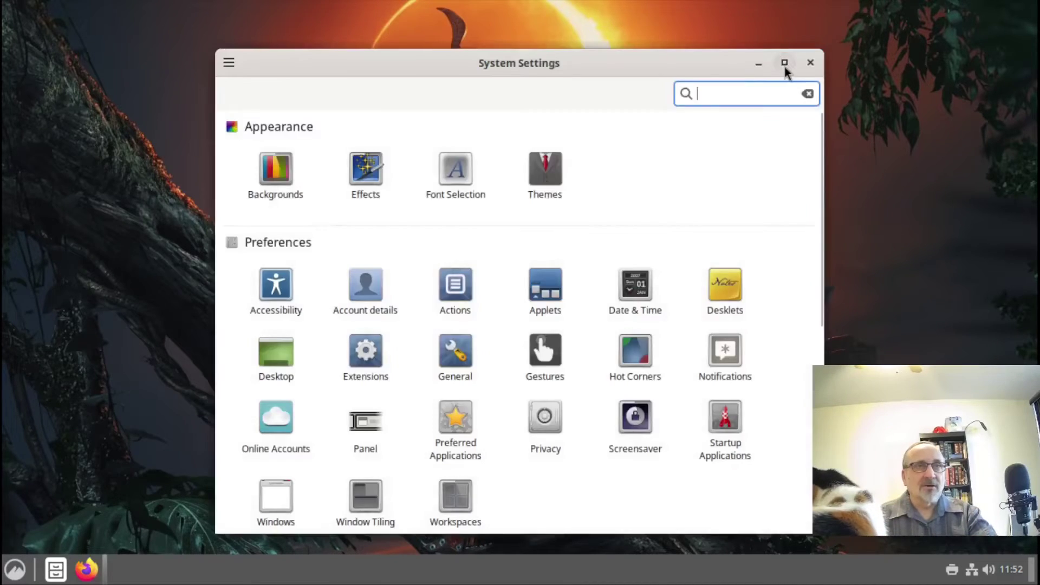
click(785, 65)
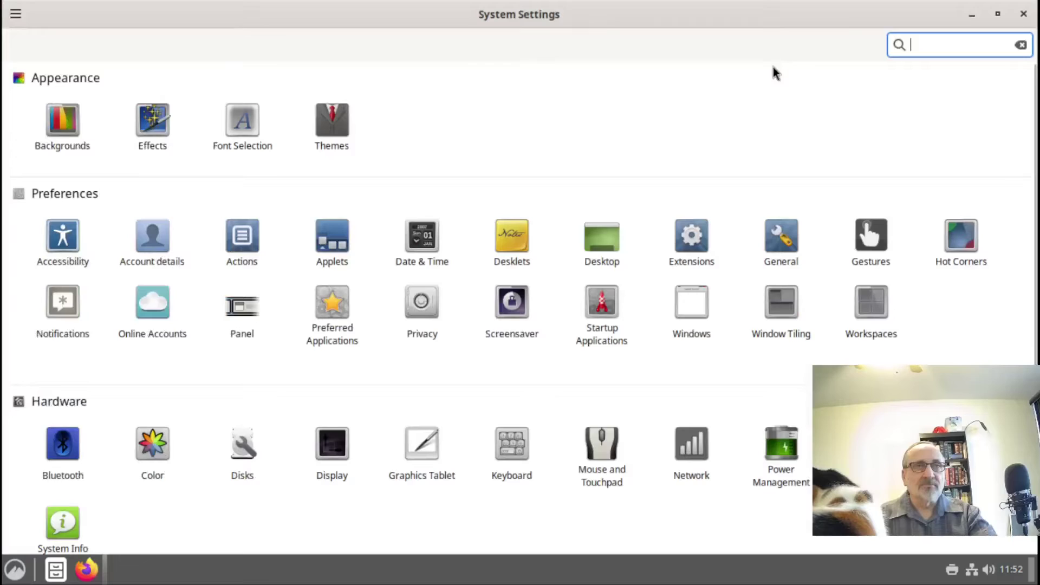
Switch the Themes appearance to Dark and show the advanced desktop theme choices
click(333, 115)
click(562, 181)
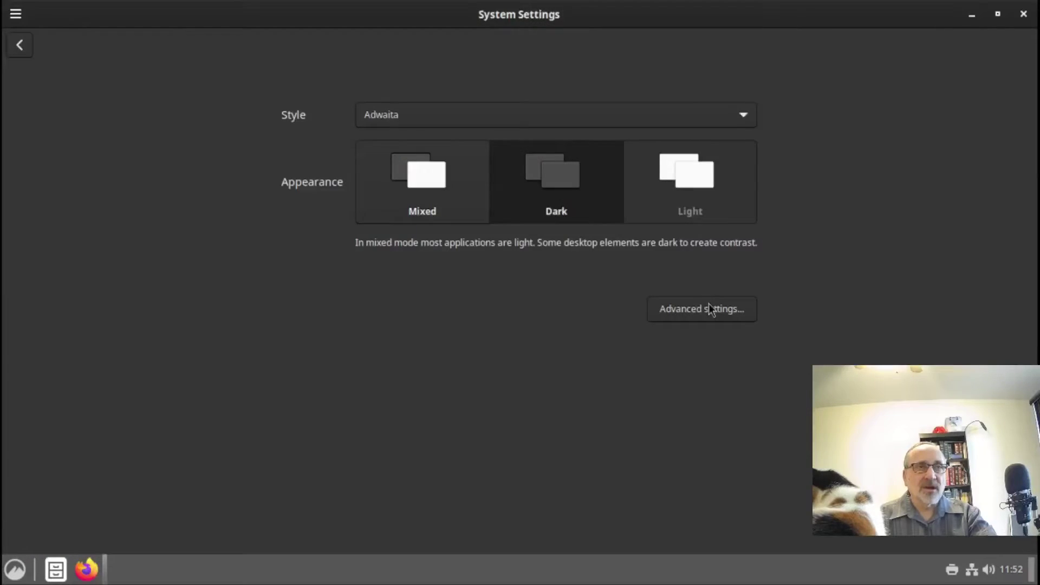
click(710, 308)
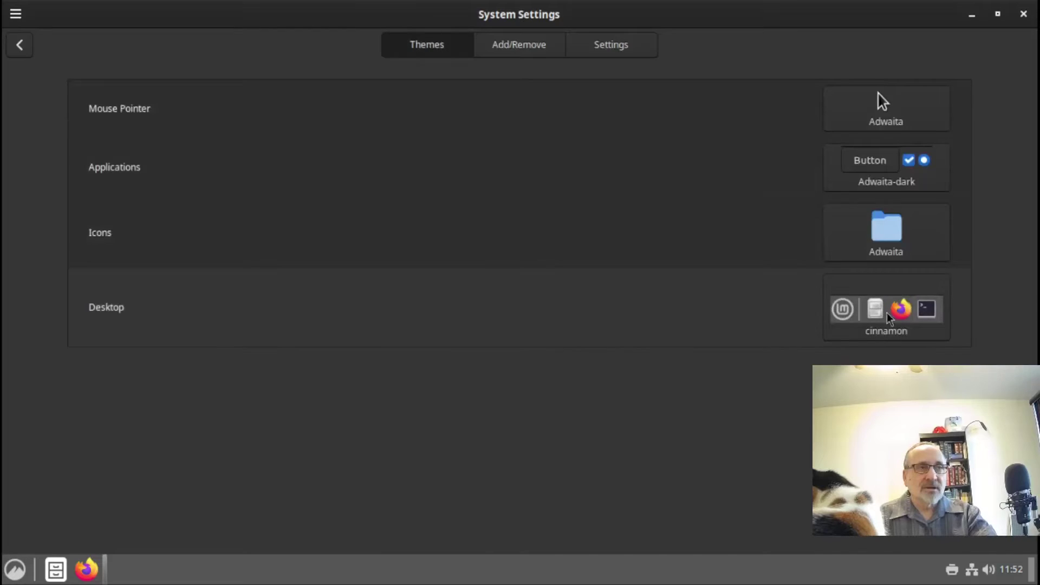
click(911, 320)
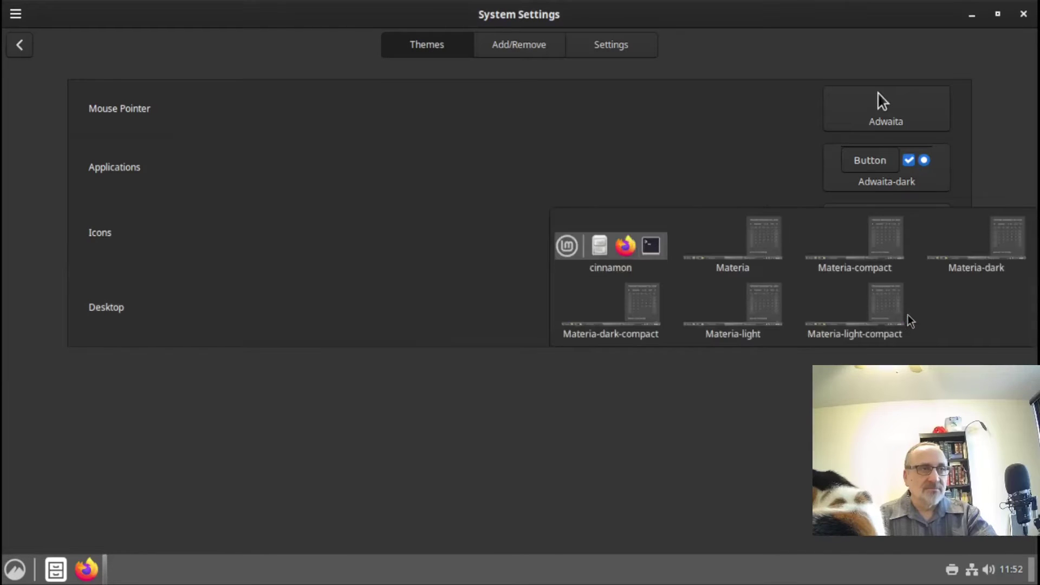
Find 'adara' under Add/Remove and download the Adara Dark theme
click(522, 49)
click(522, 48)
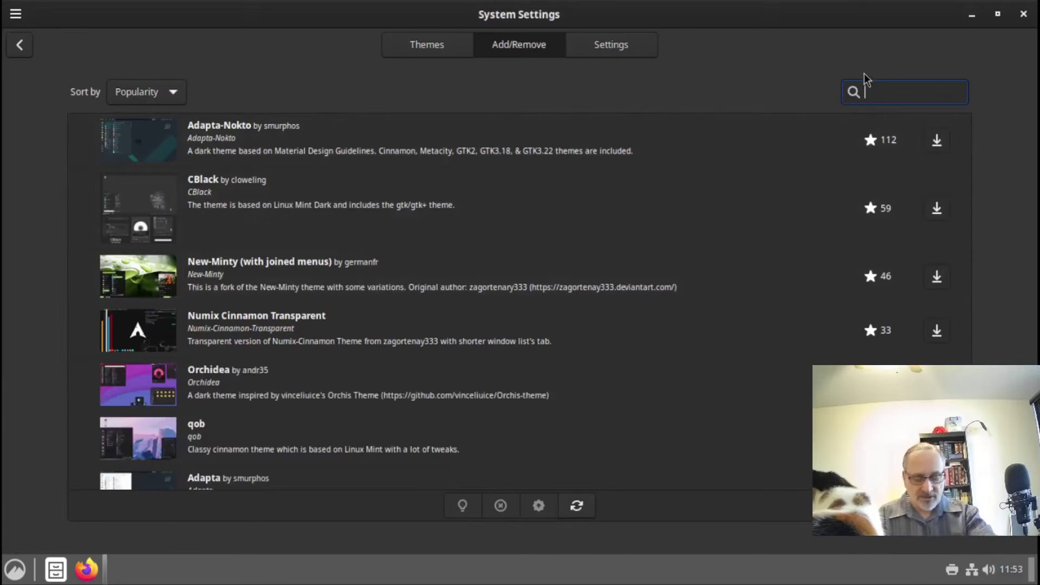
text(adara)
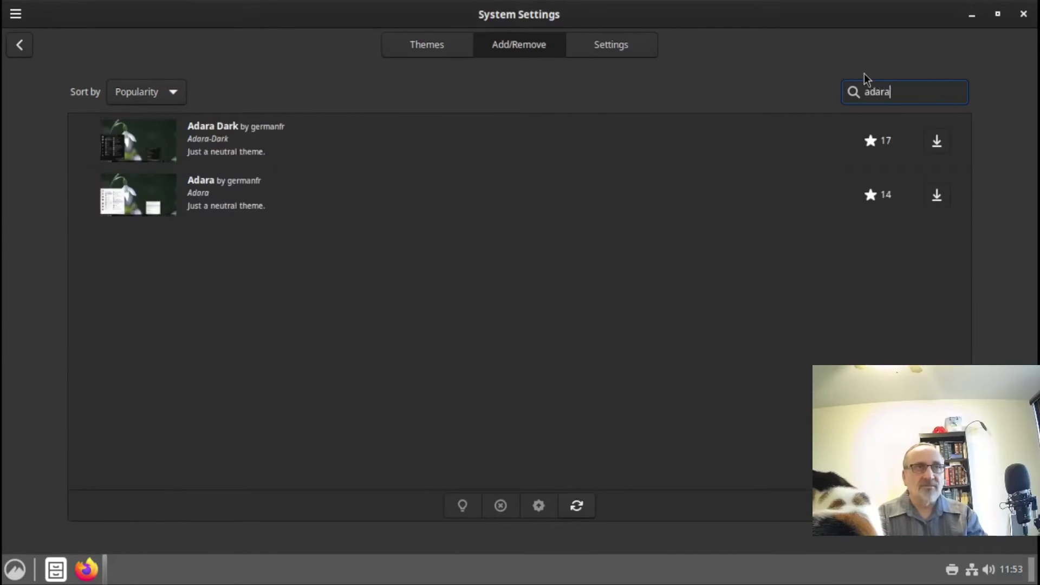
click(217, 150)
click(940, 144)
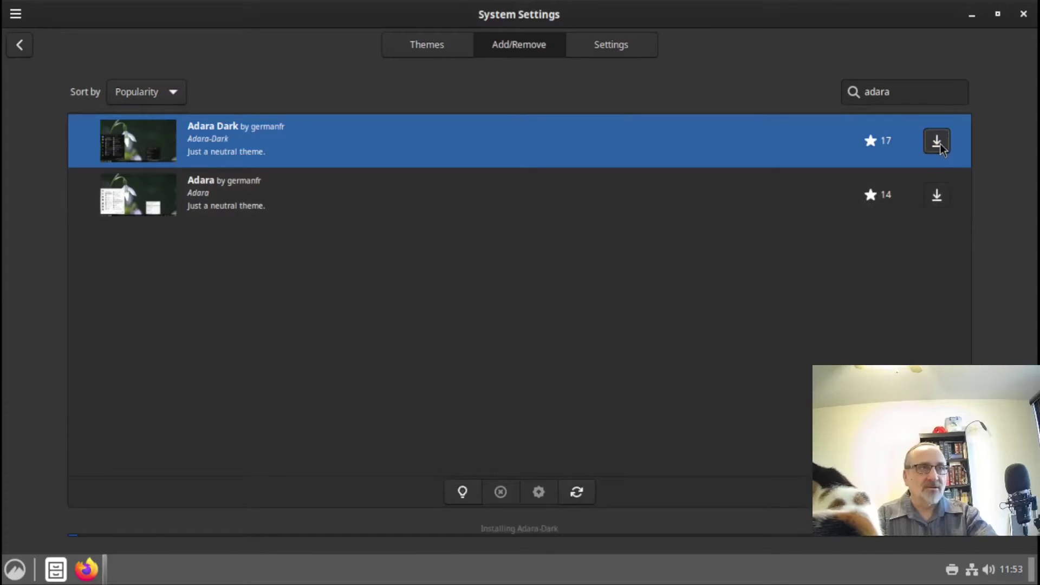
click(428, 48)
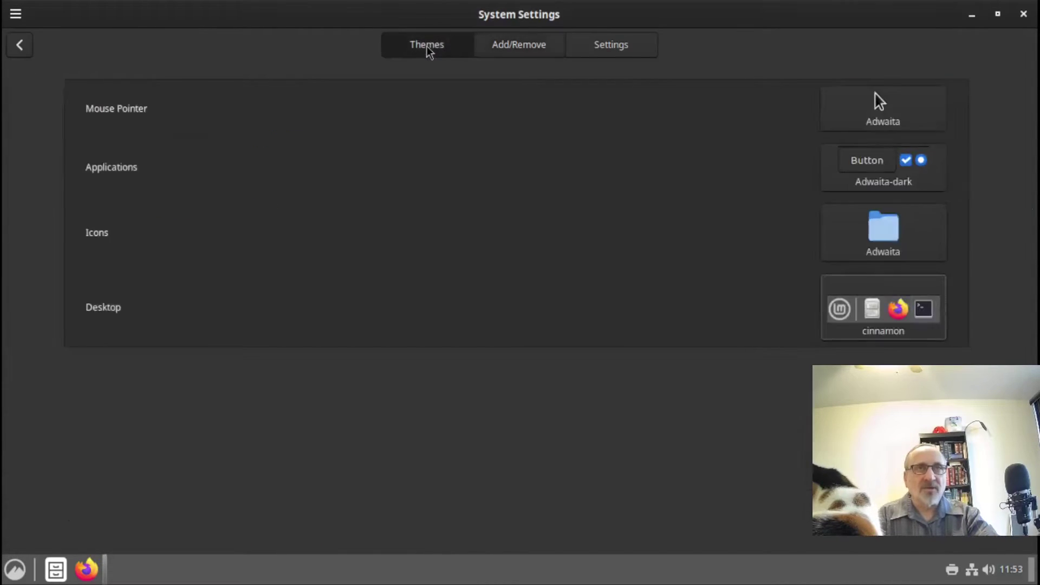
Apply Adara-Dark as the desktop theme and Papirus-Dark as the icon theme, then close System Settings
click(917, 310)
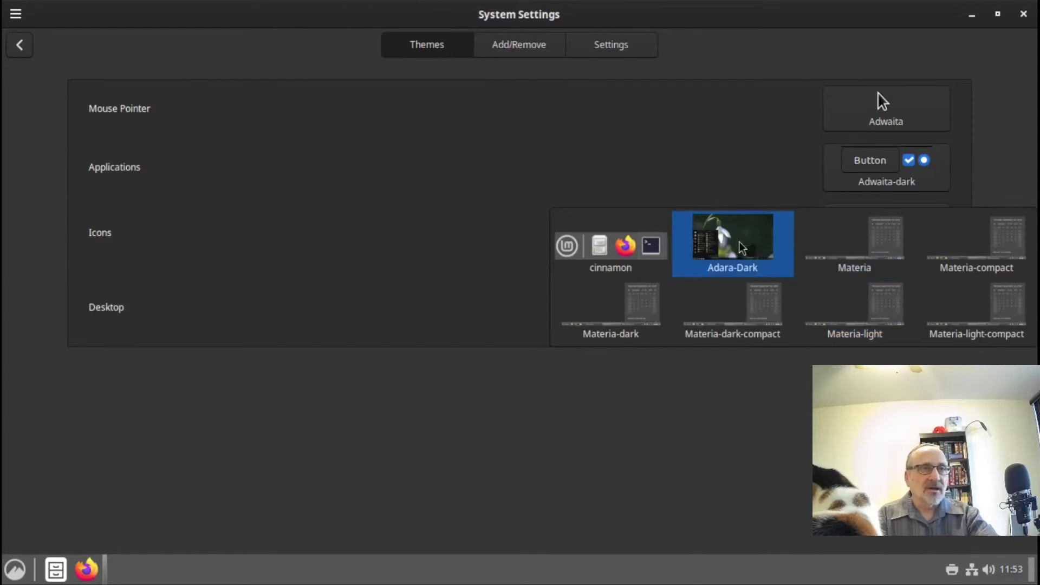
click(741, 244)
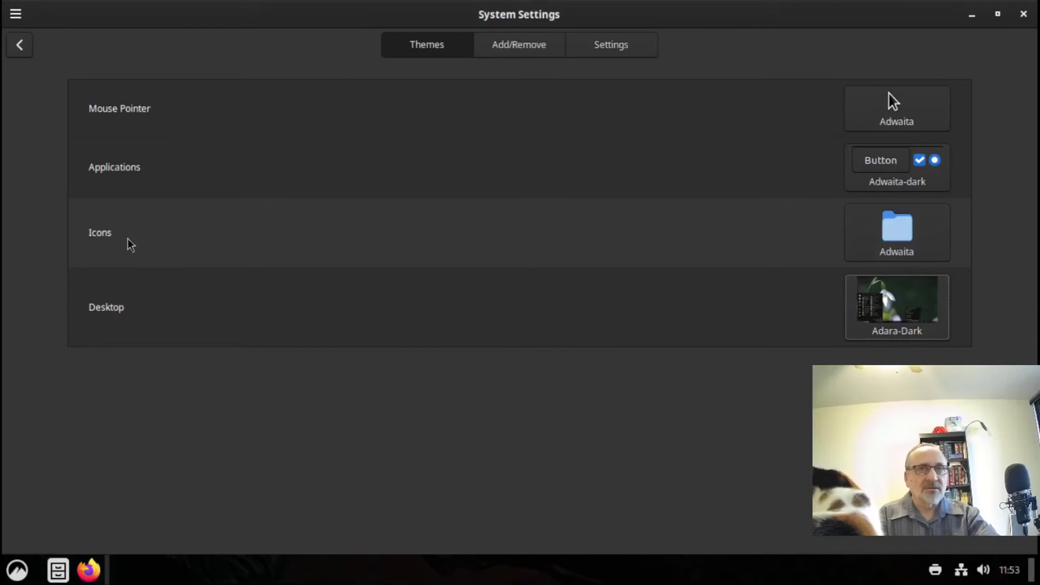
click(874, 236)
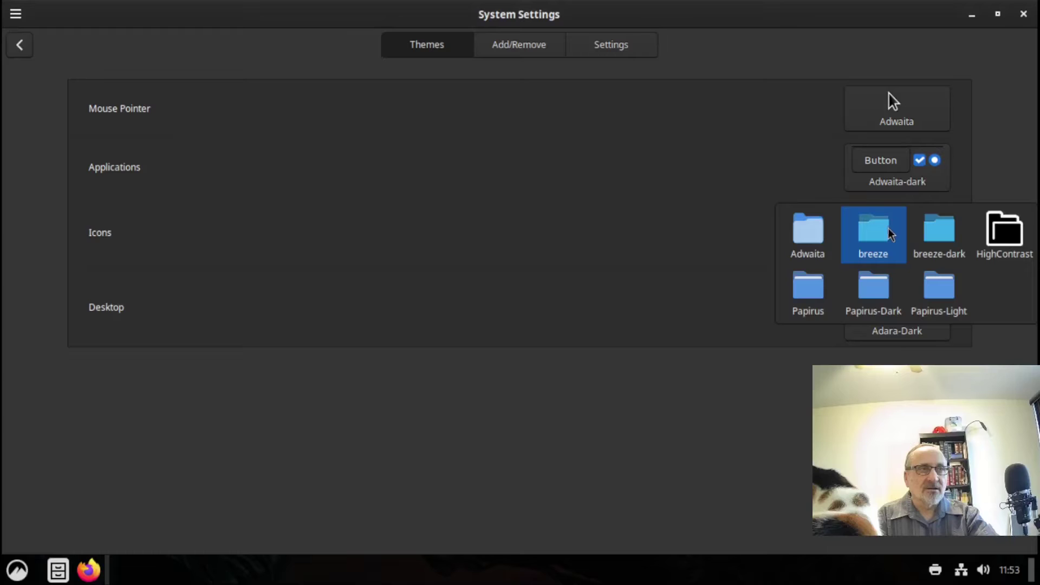
click(874, 297)
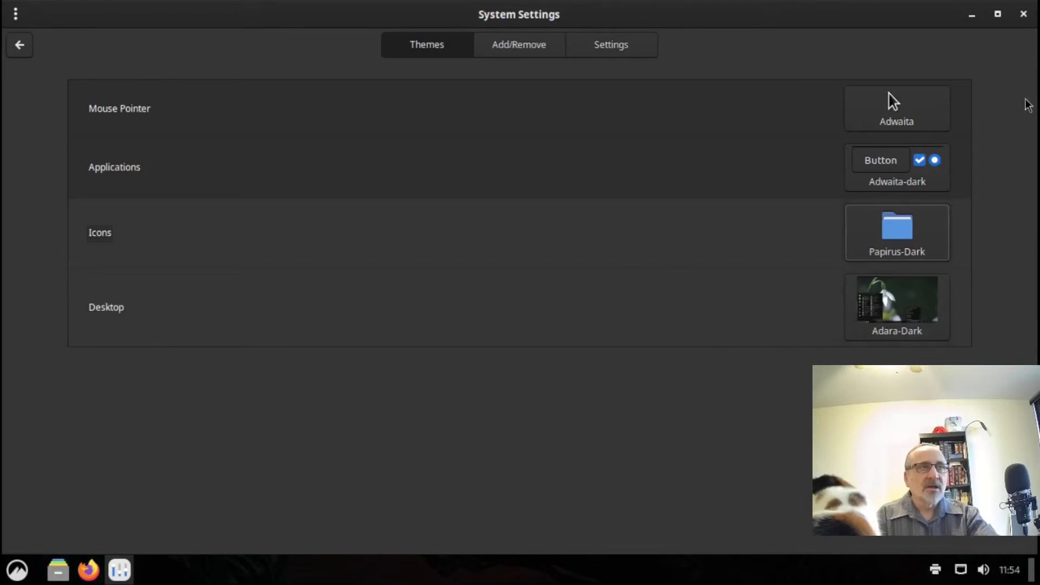
click(1022, 16)
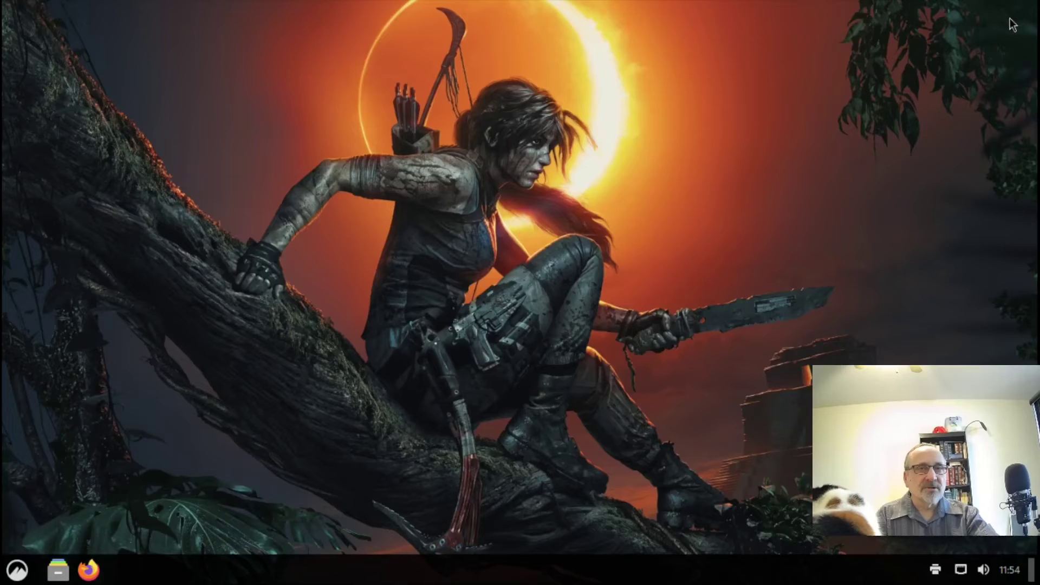
click(18, 570)
mouse_move(85, 401)
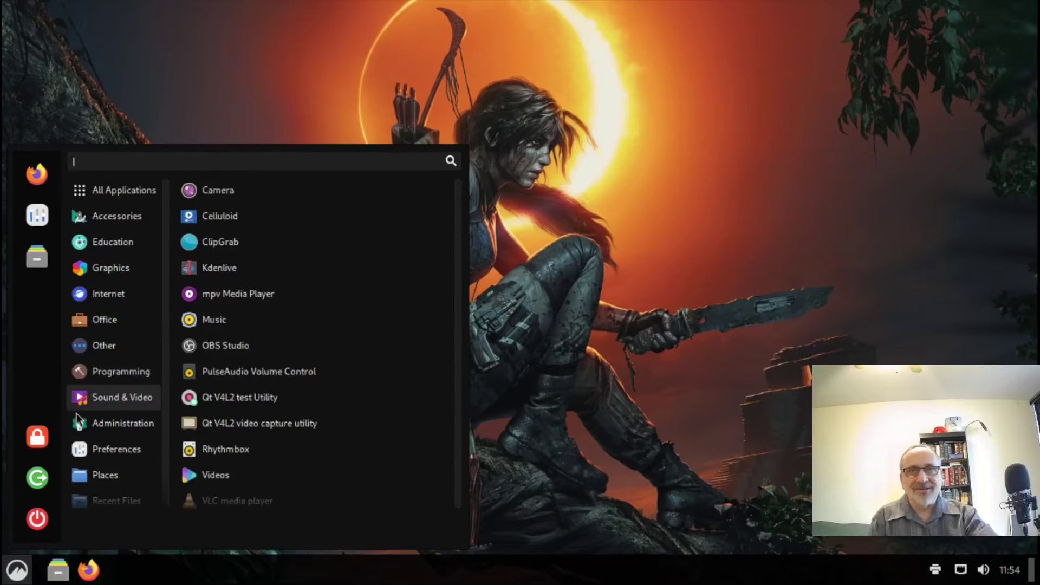
mouse_move(80, 421)
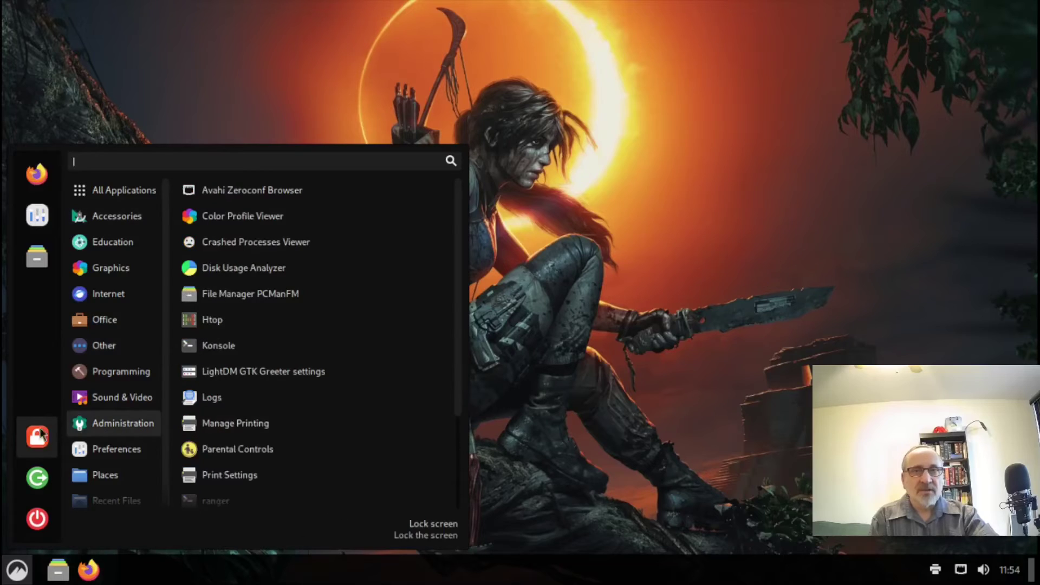
click(38, 521)
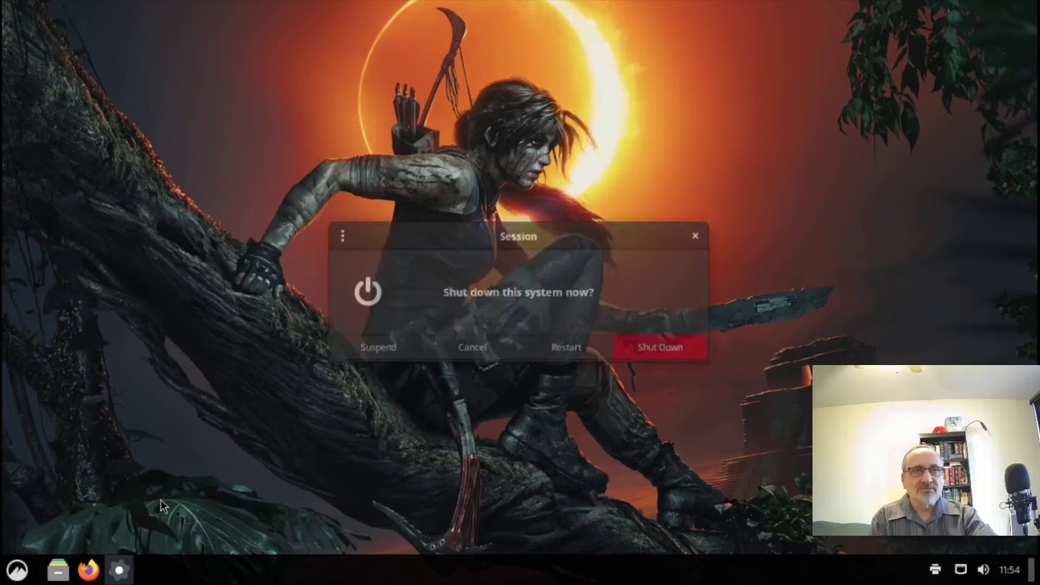
click(472, 350)
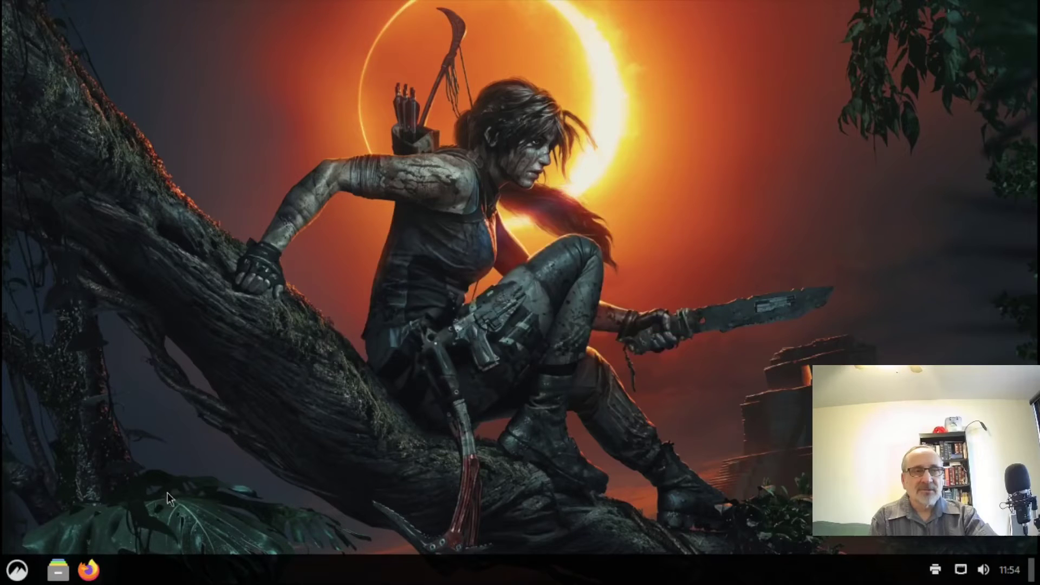
click(17, 574)
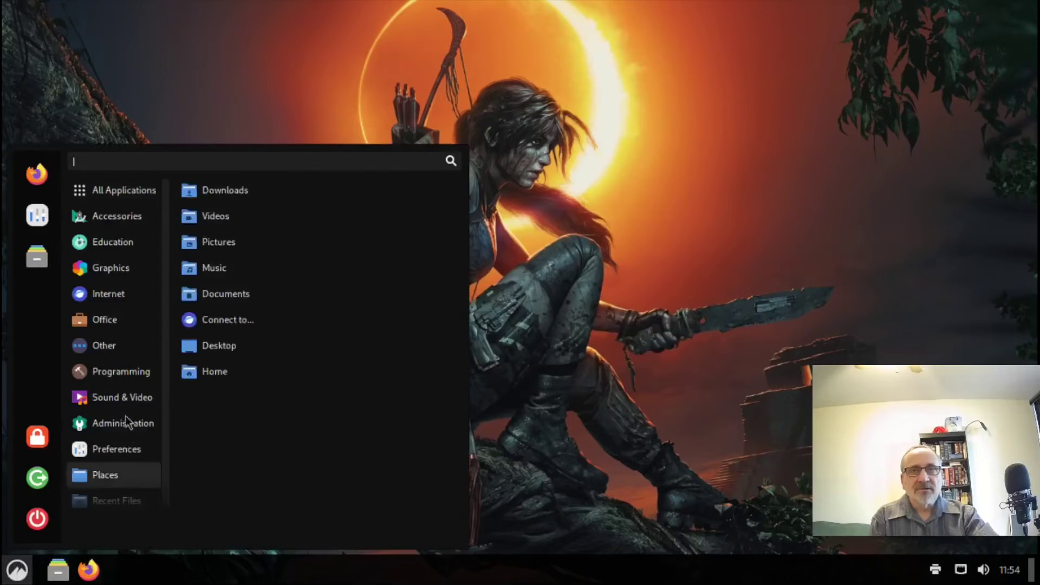
mouse_move(111, 298)
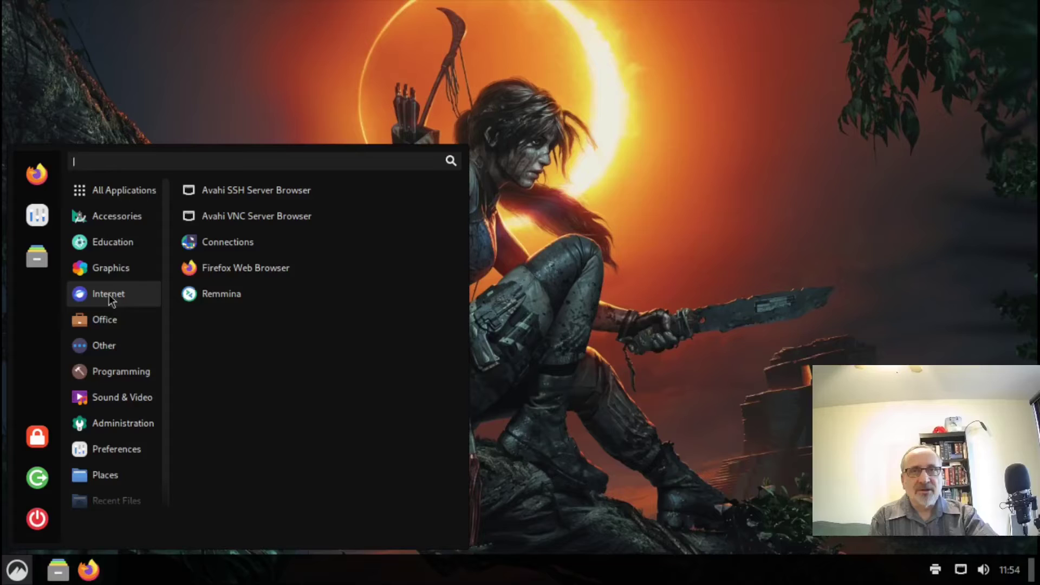
mouse_move(114, 325)
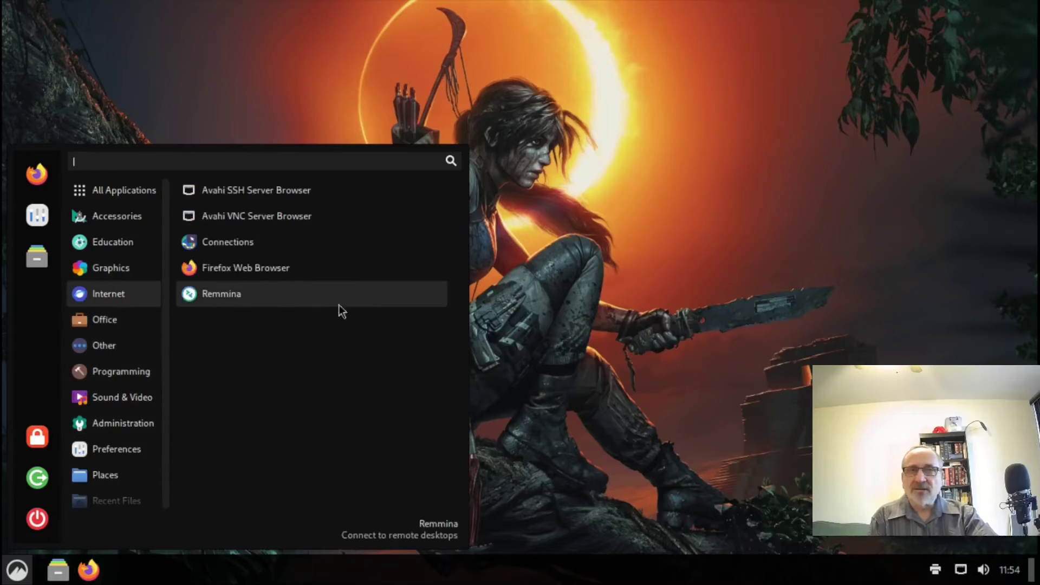
click(630, 317)
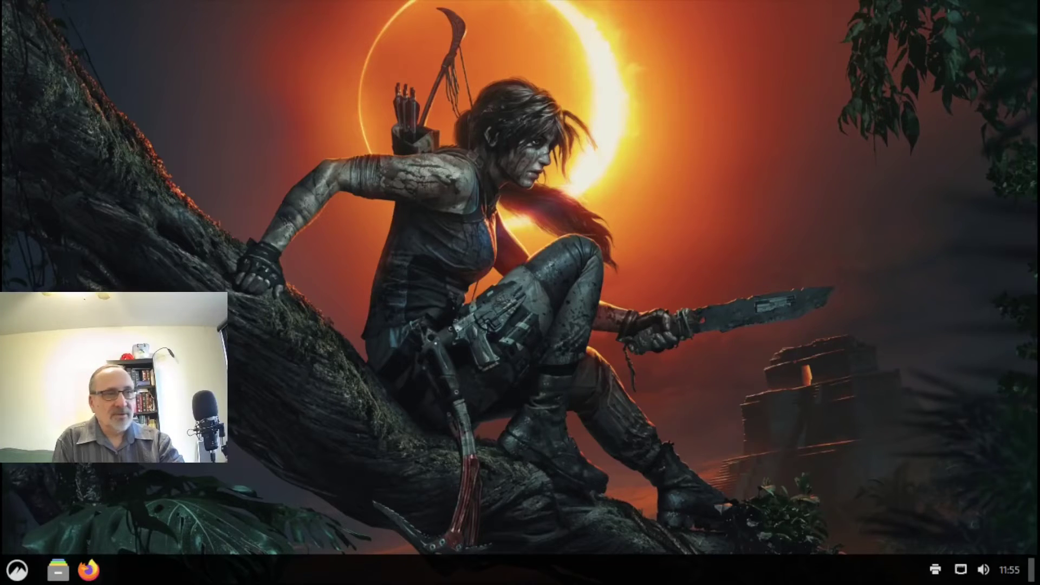
Turn on showing the date beside the panel clock in Date & Time settings, then close it
click(1007, 579)
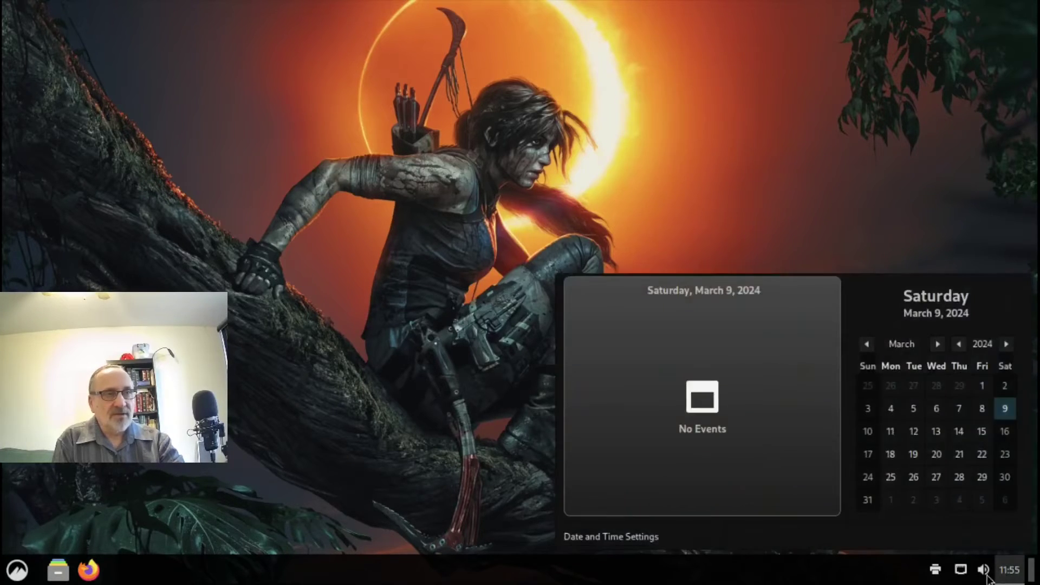
click(621, 537)
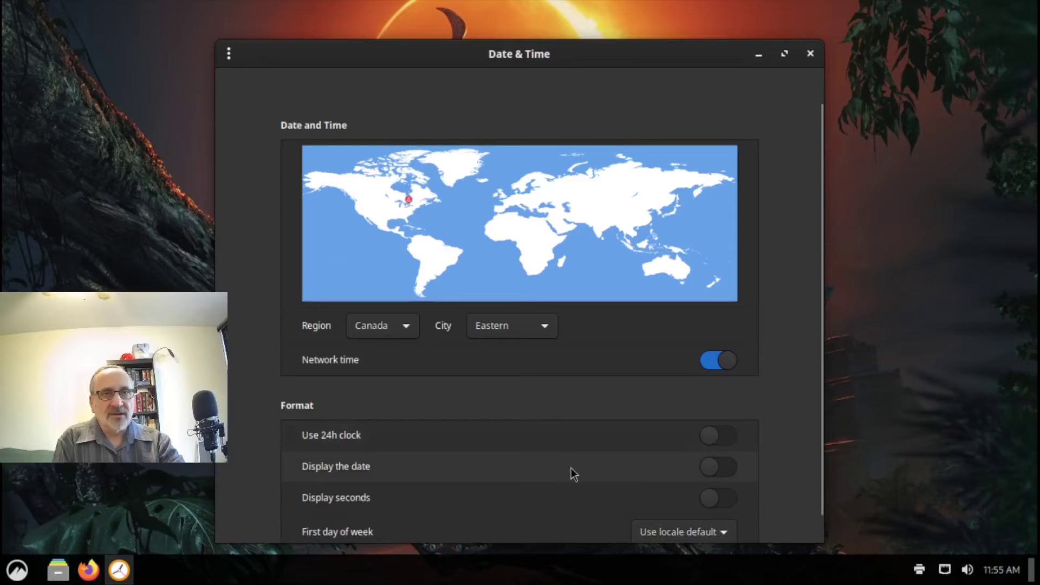
click(729, 475)
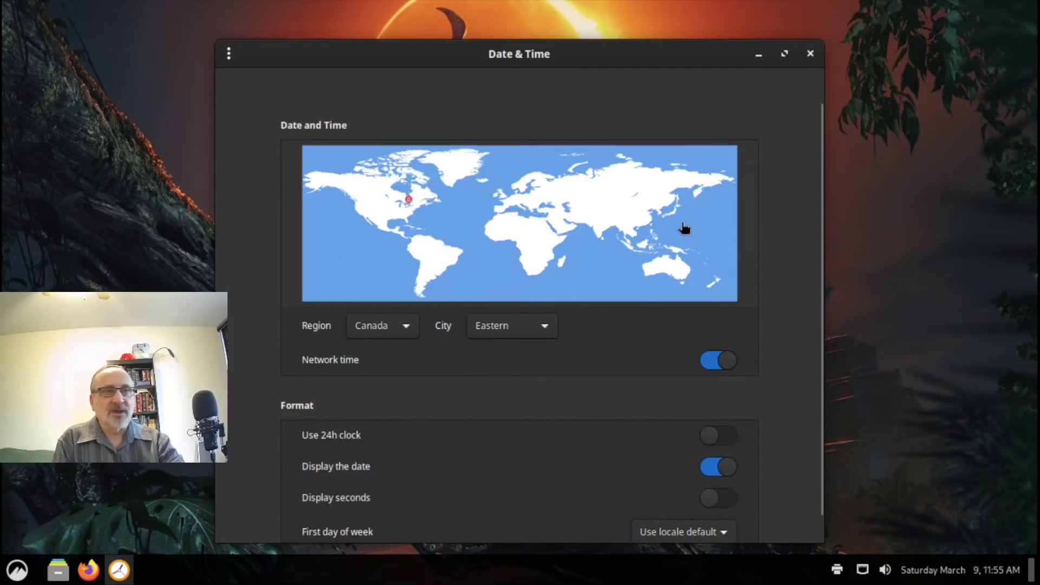
click(811, 54)
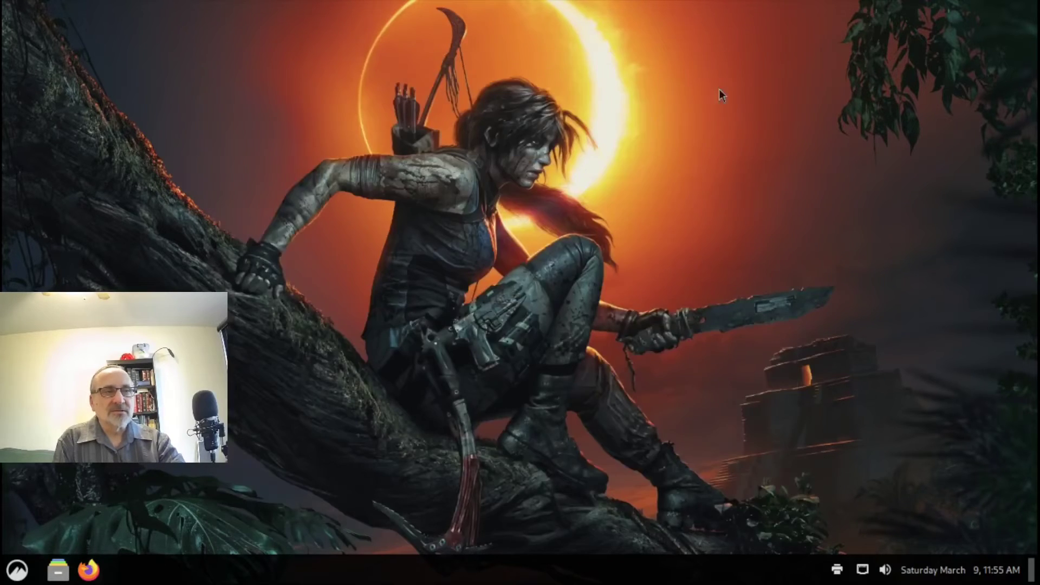
Find and launch Font Selection by searching 'font' in the Menu
click(17, 570)
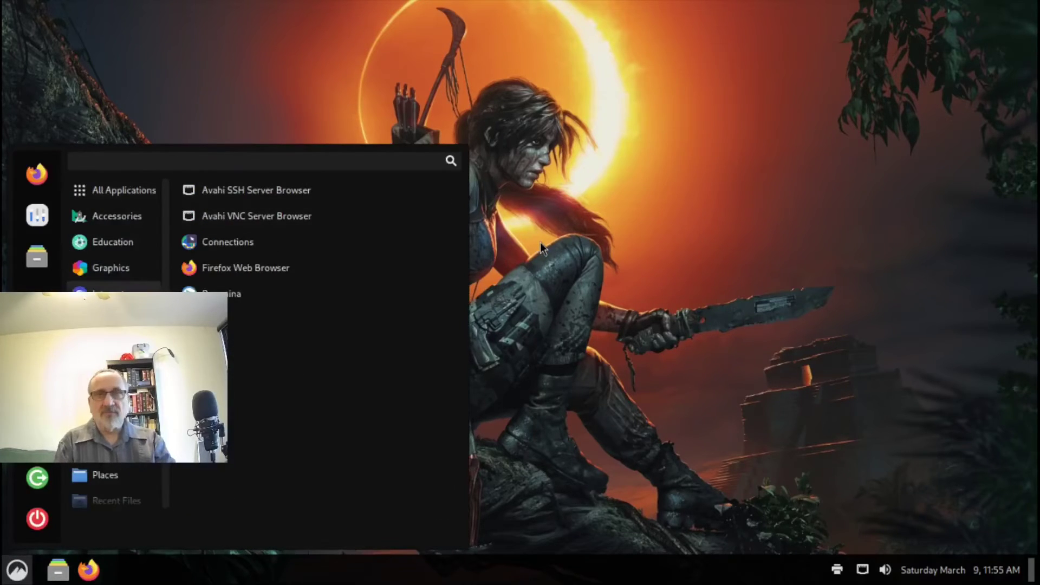
text(fond)
key(BackSpace)
text(t)
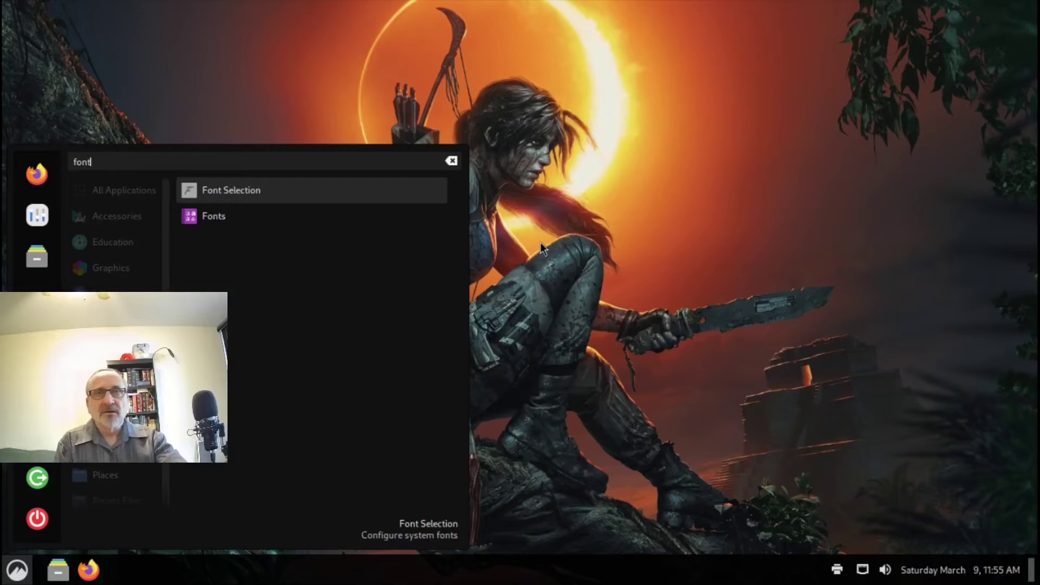
click(307, 191)
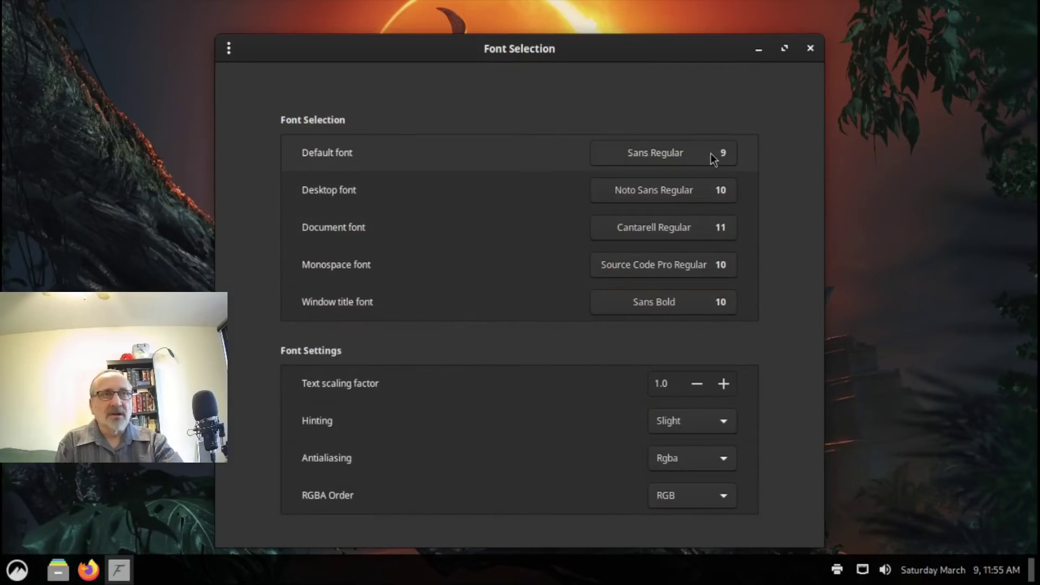
Set the default font to Sans Bold, size 11, and close the window
click(711, 154)
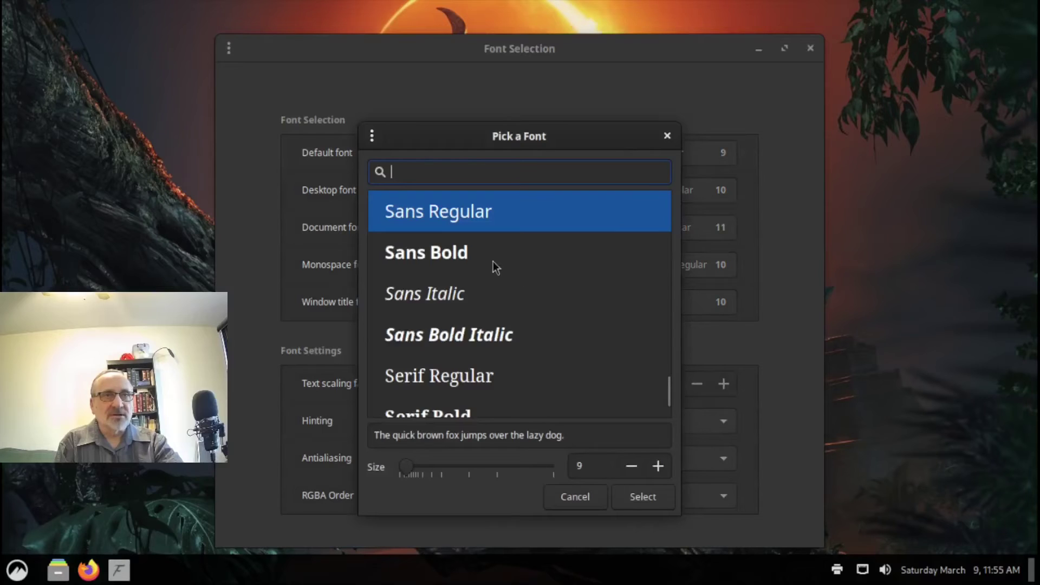
click(493, 261)
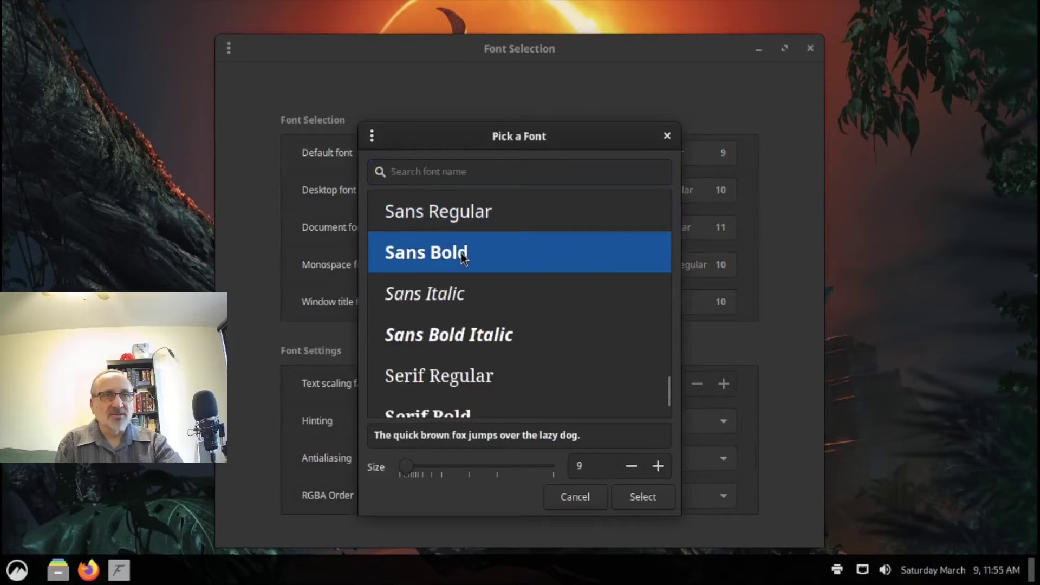
click(658, 466)
click(657, 466)
click(642, 496)
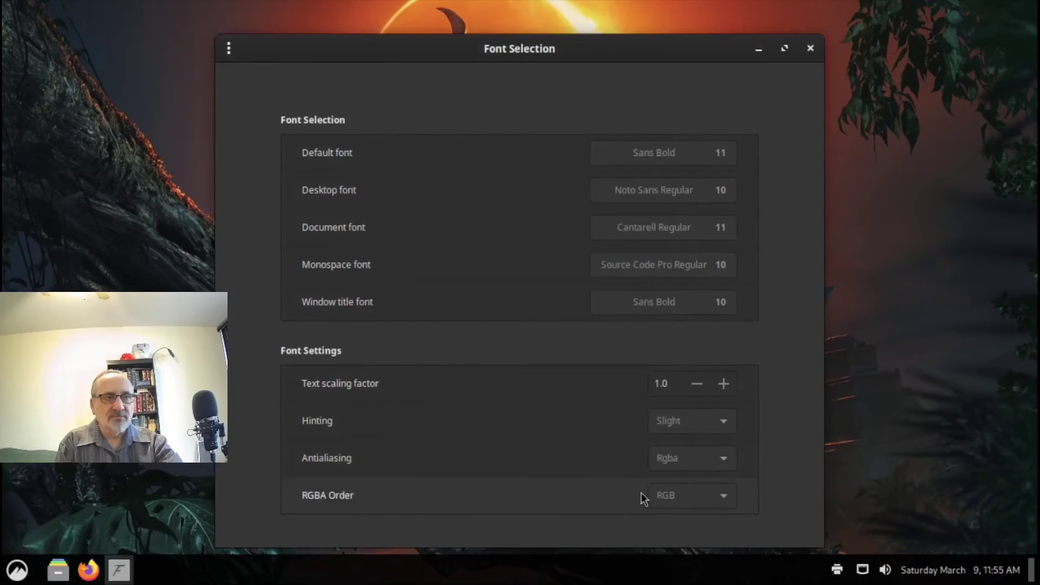
click(819, 50)
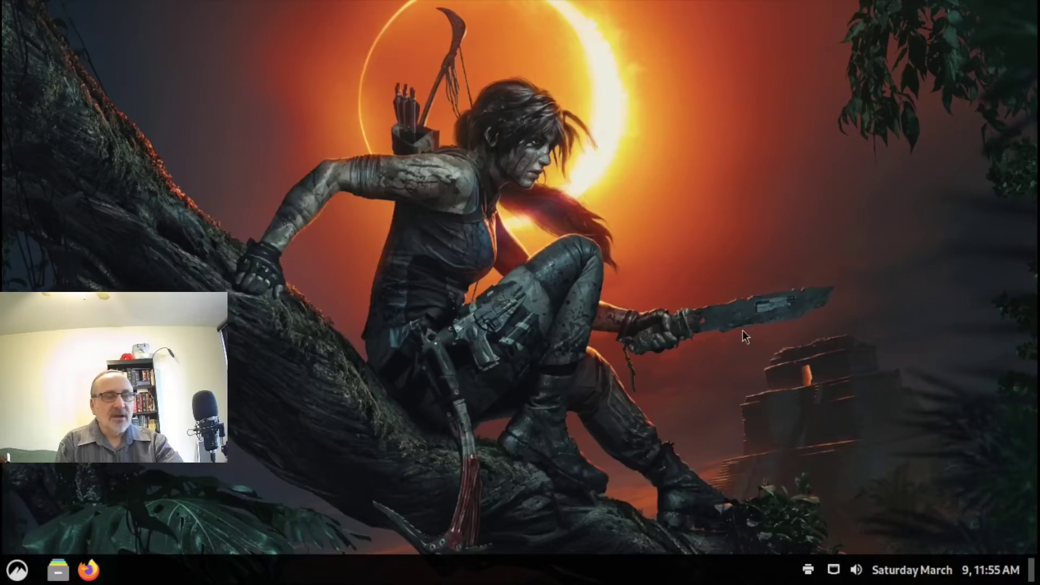
Download the Weather applet from the panel's Applets manager
right_click(619, 577)
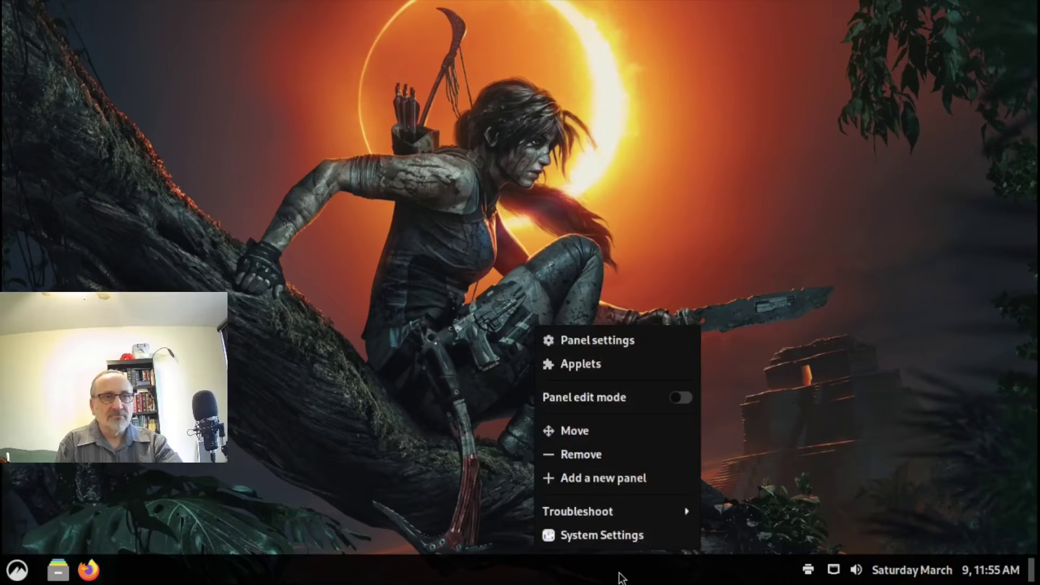
click(595, 364)
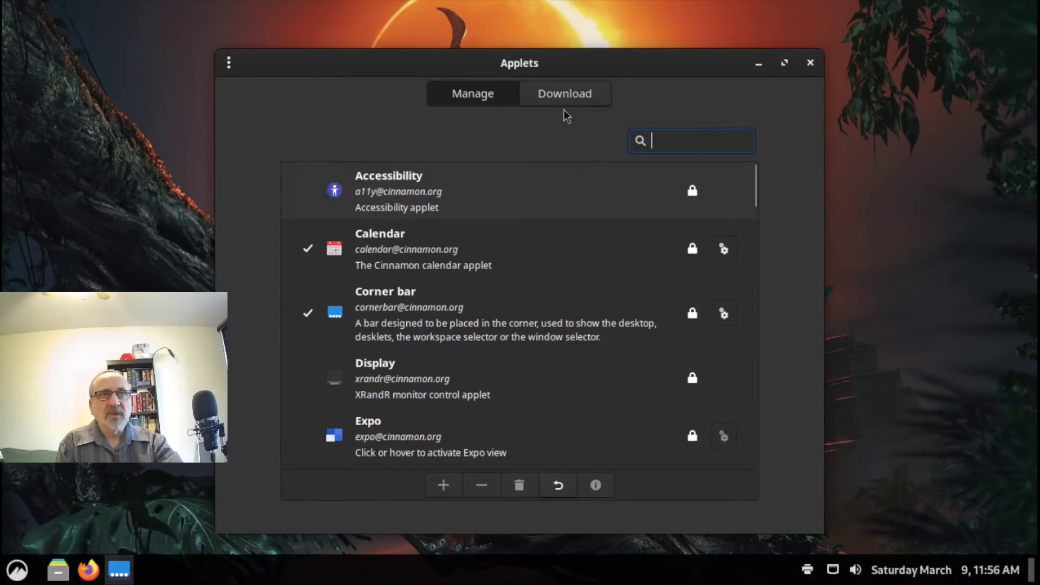
click(561, 93)
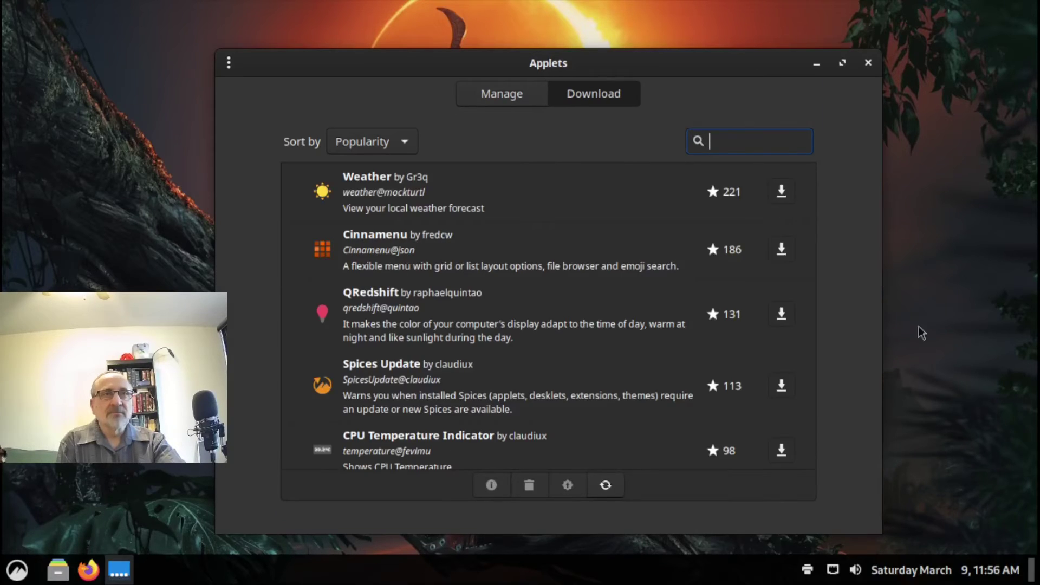
click(395, 194)
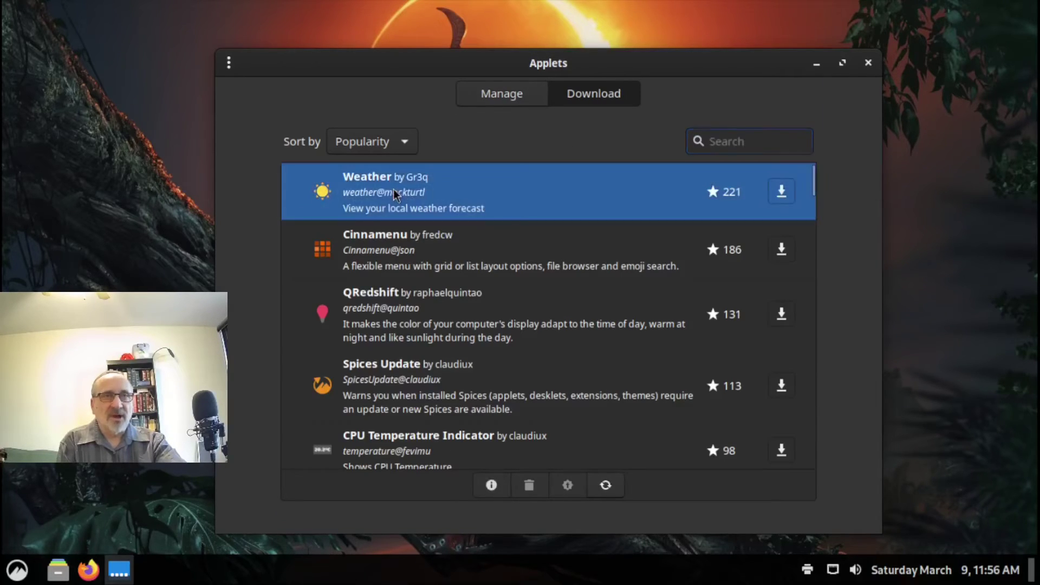
click(782, 193)
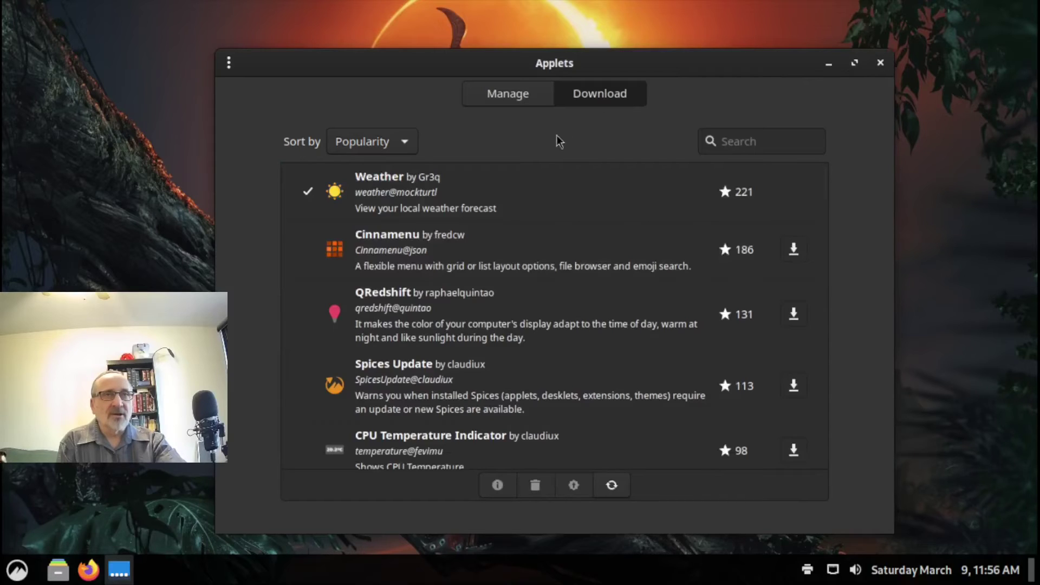
Add the installed Weather applet to the panel and close the Applets window
click(510, 96)
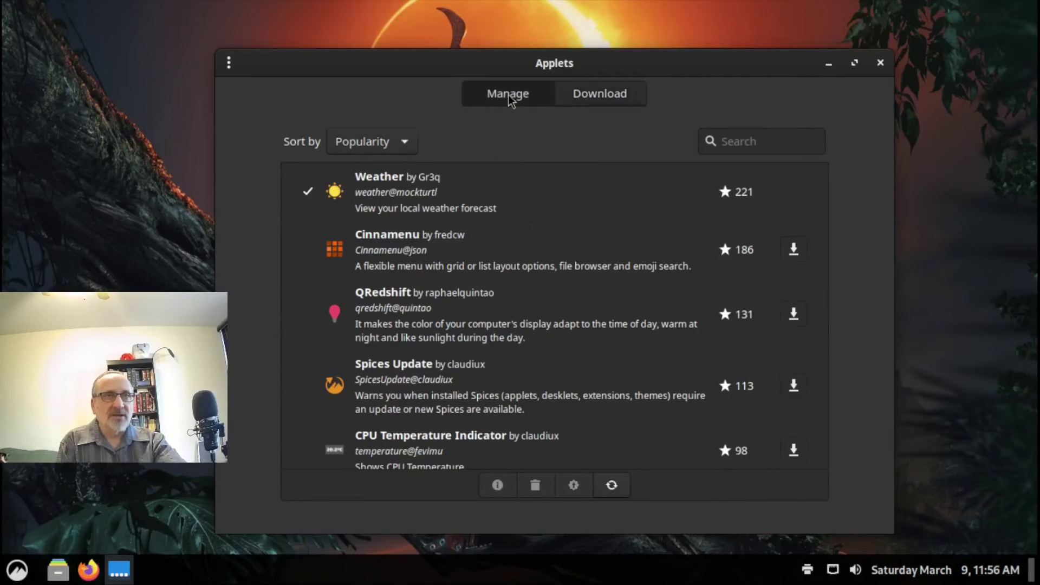
click(399, 183)
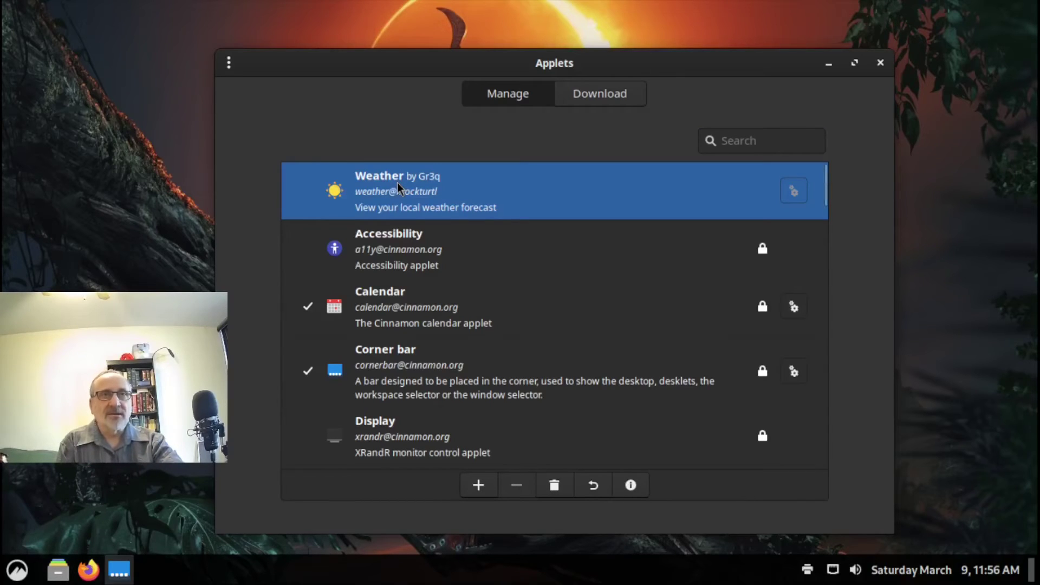
click(478, 484)
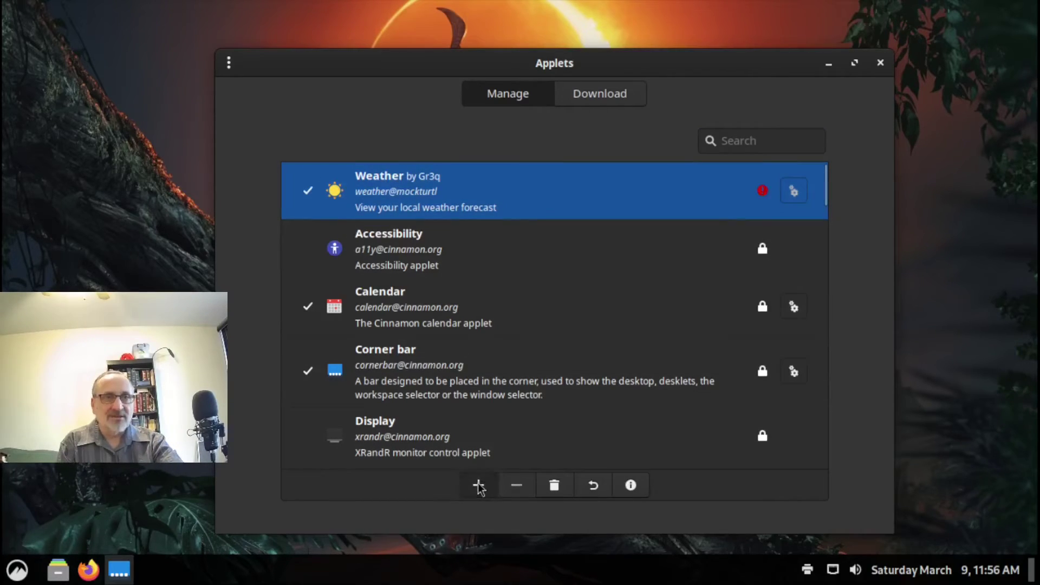
click(879, 63)
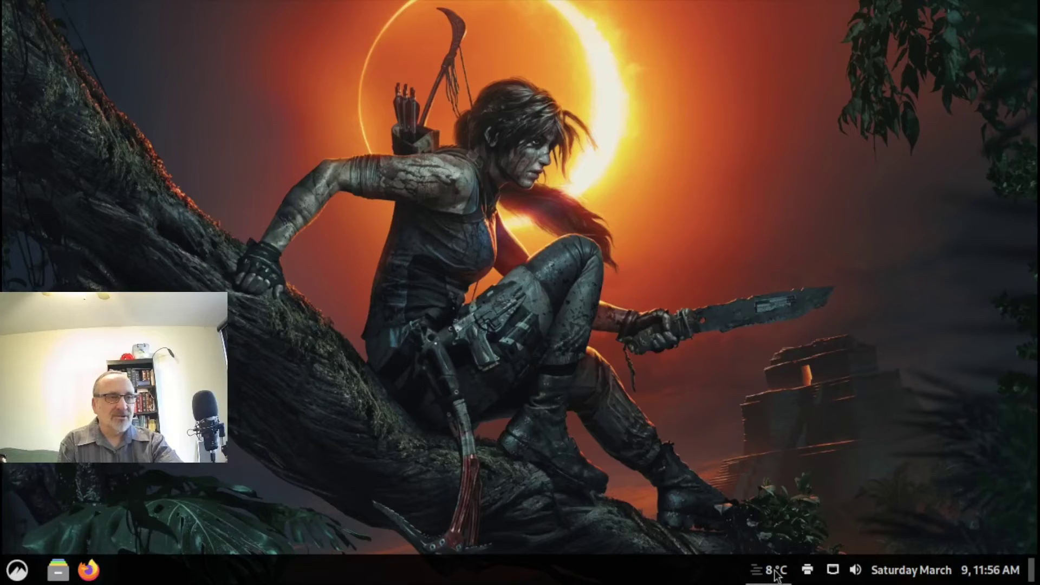
mouse_move(751, 582)
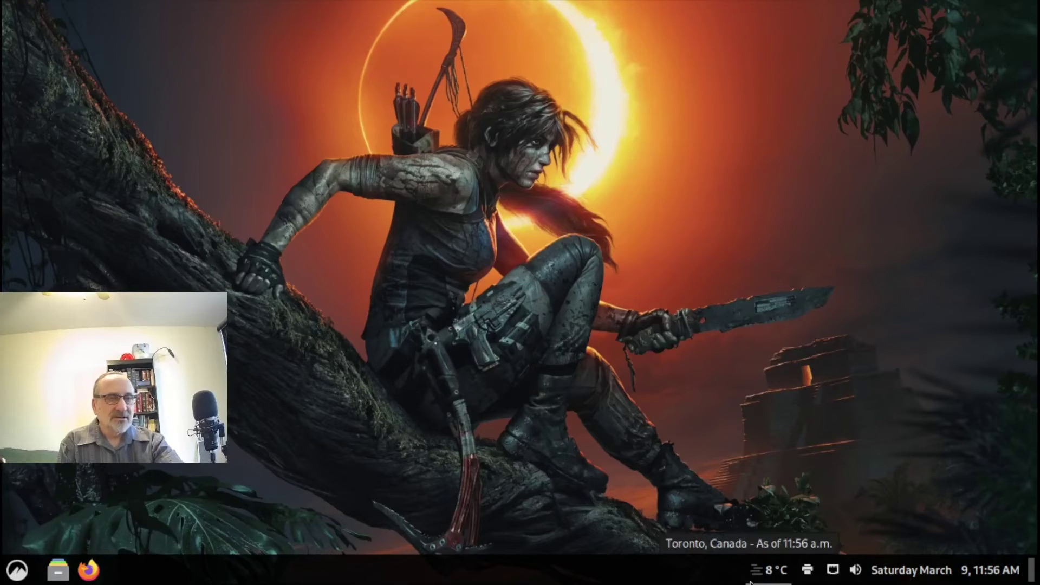
click(769, 570)
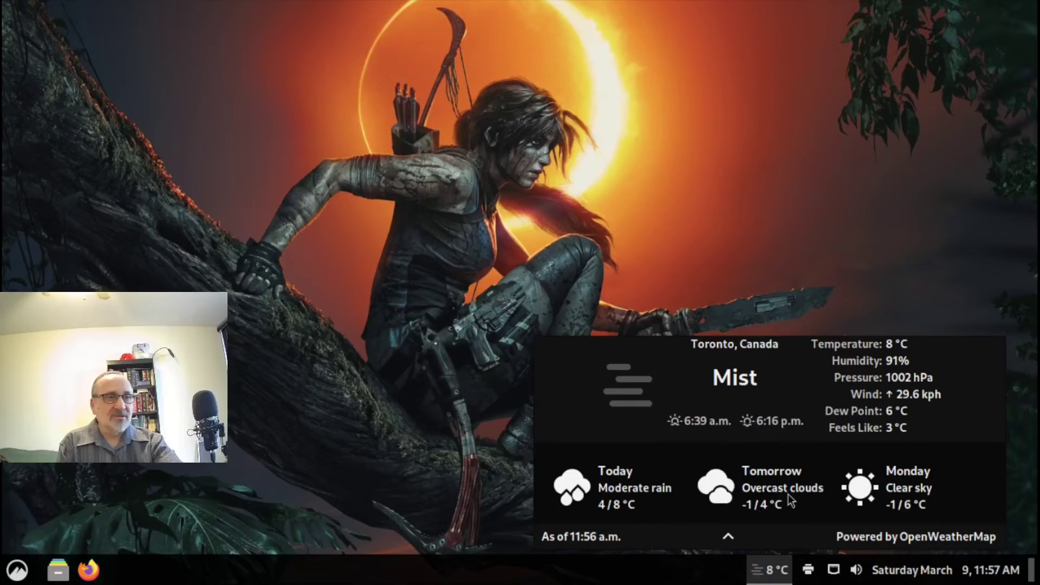
click(729, 536)
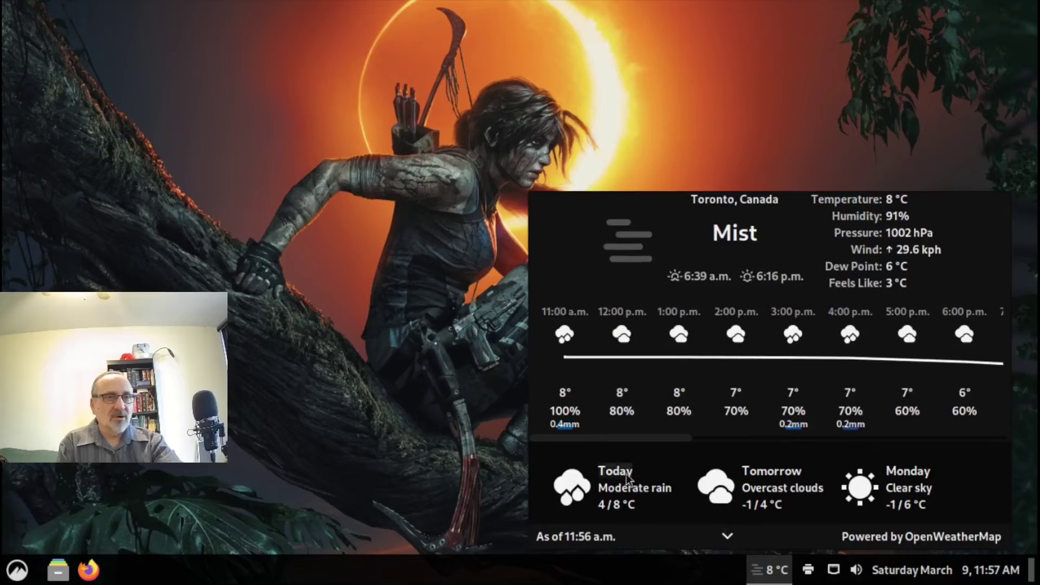
drag(610, 438, 962, 437)
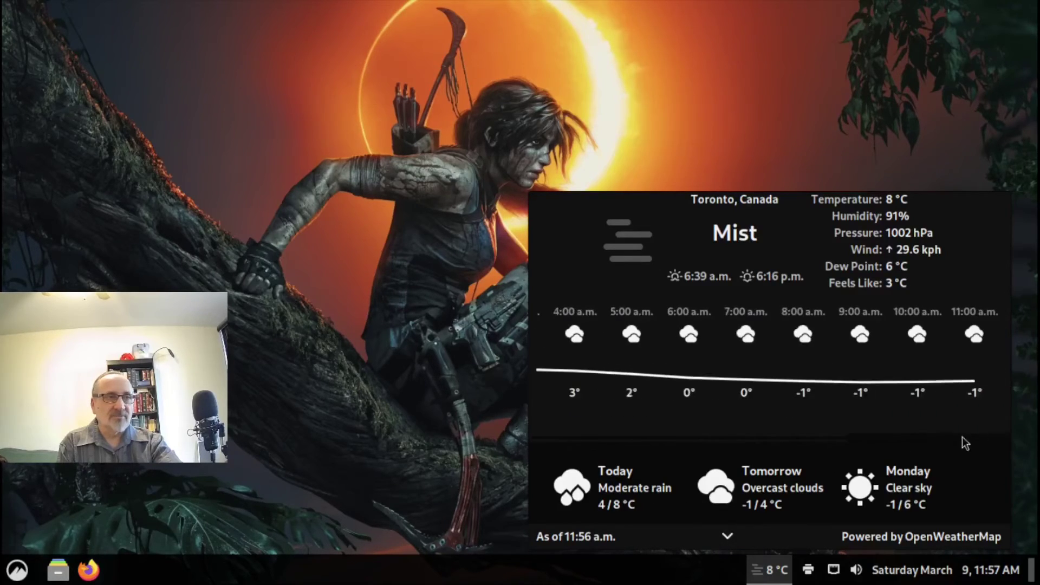
drag(802, 442, 441, 430)
click(386, 414)
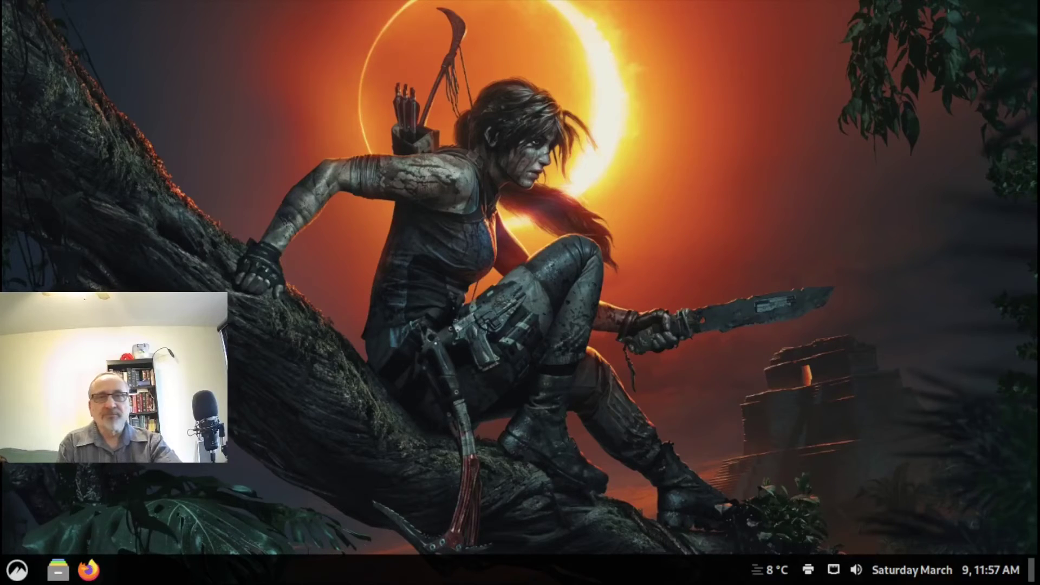
Open the desktop Backgrounds settings from the desktop's right-click menu
right_click(291, 279)
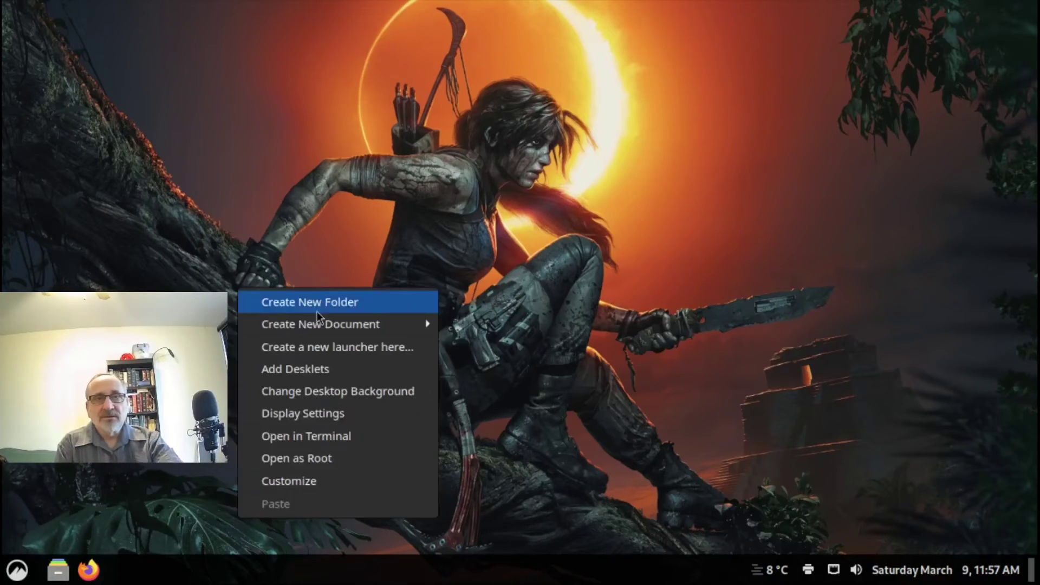
click(349, 212)
right_click(342, 245)
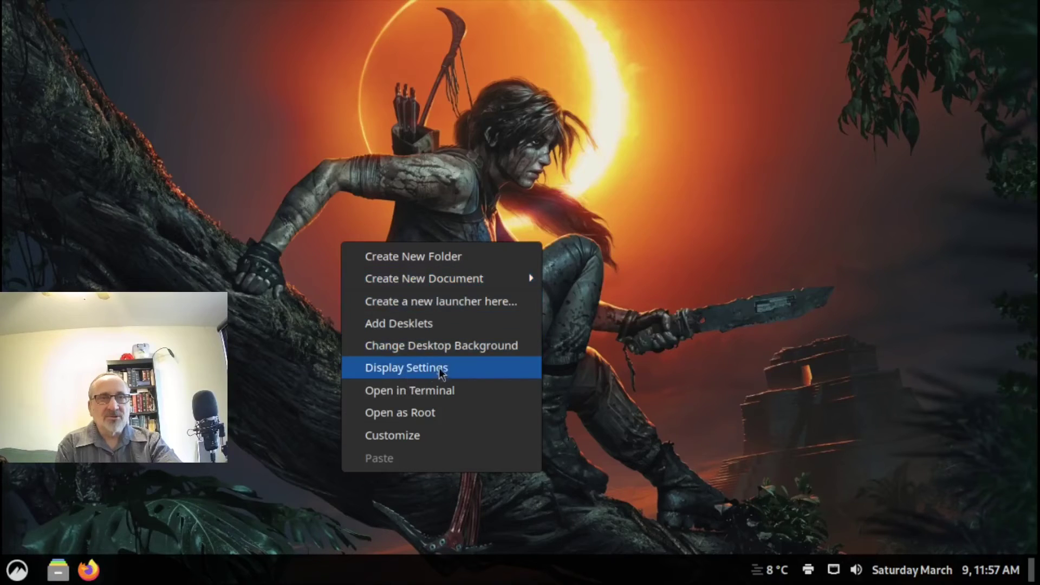
click(448, 349)
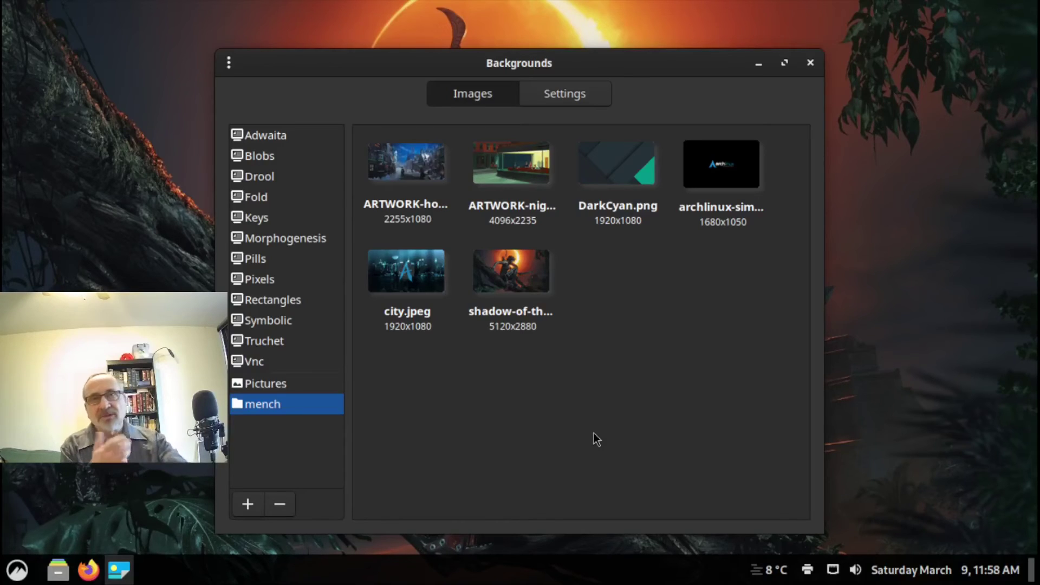
Preview the Adwaita, Drool, Keys, Morphogenesis, Rectangles and Truchet wallpaper collections
click(279, 138)
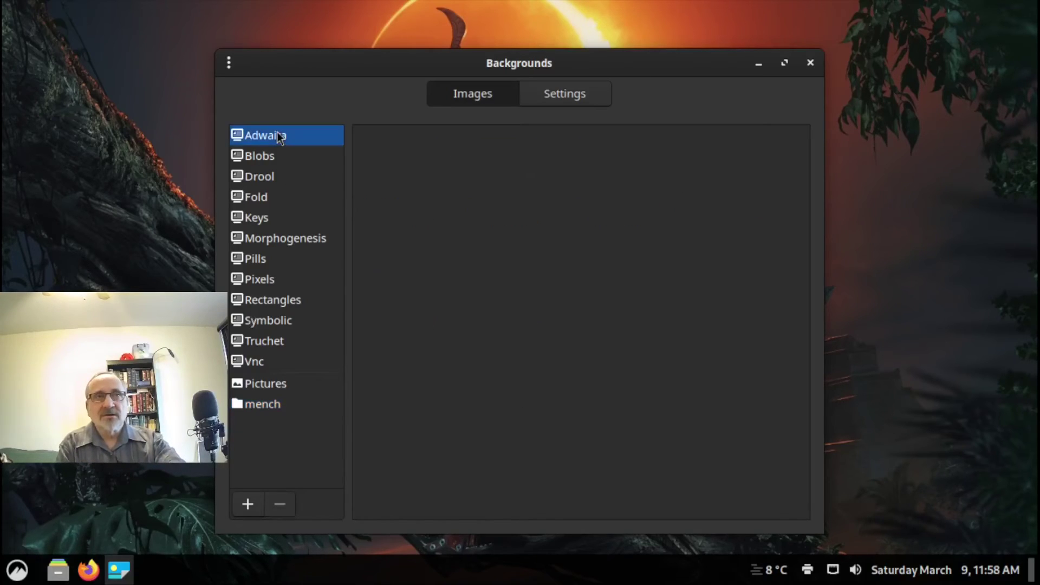
click(257, 179)
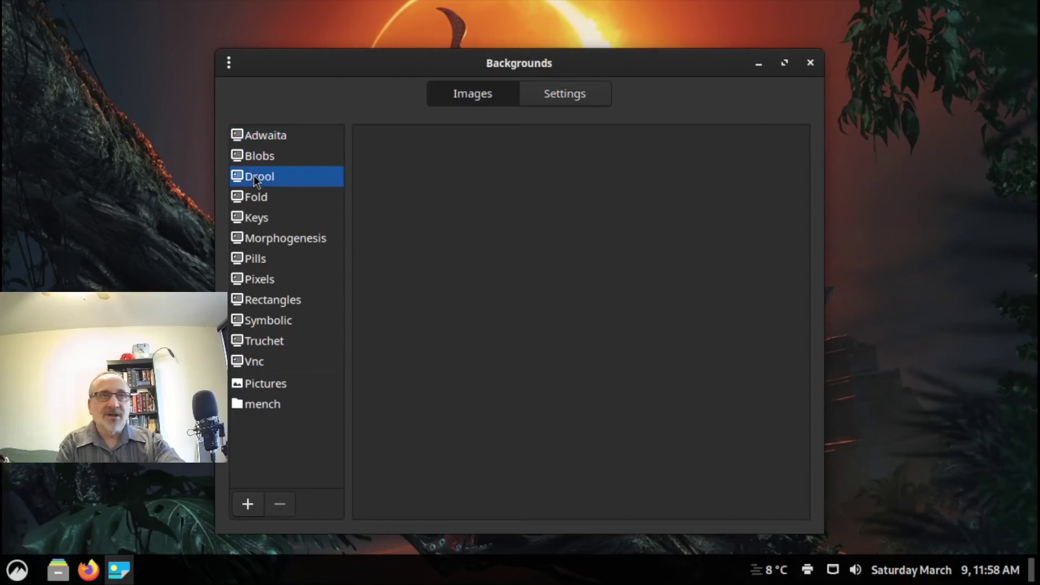
click(261, 219)
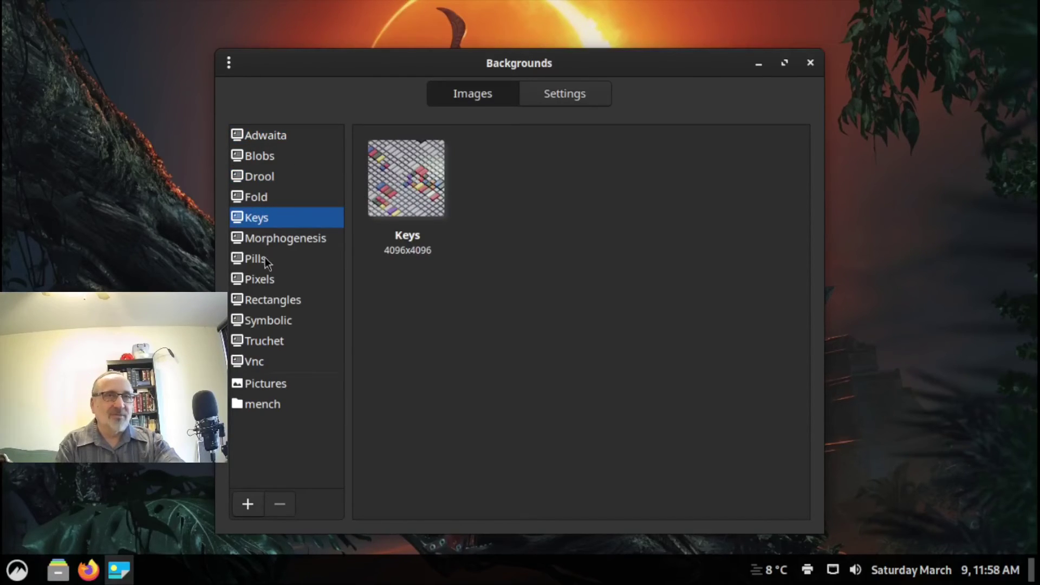
click(279, 243)
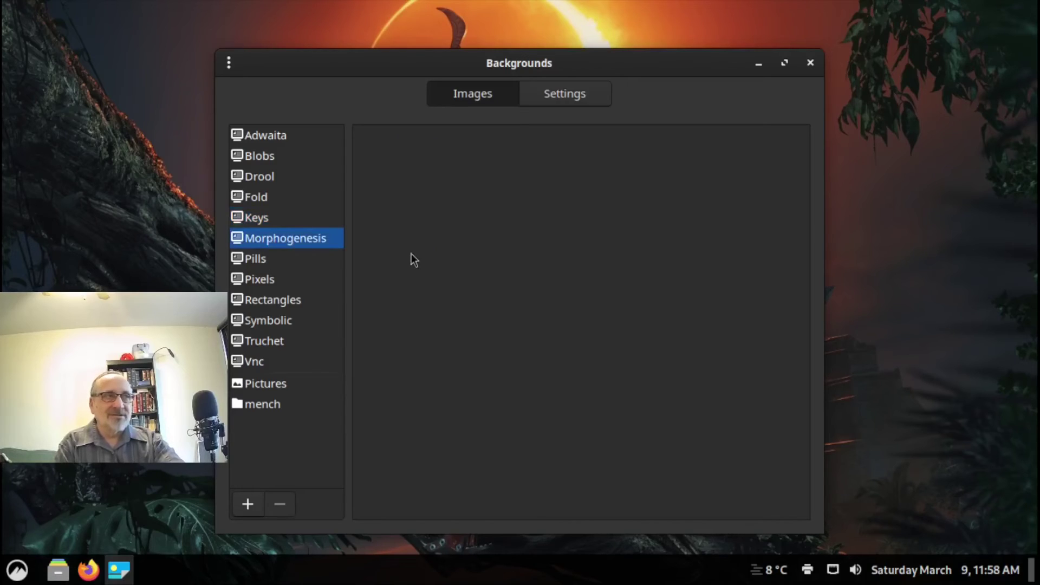
click(261, 306)
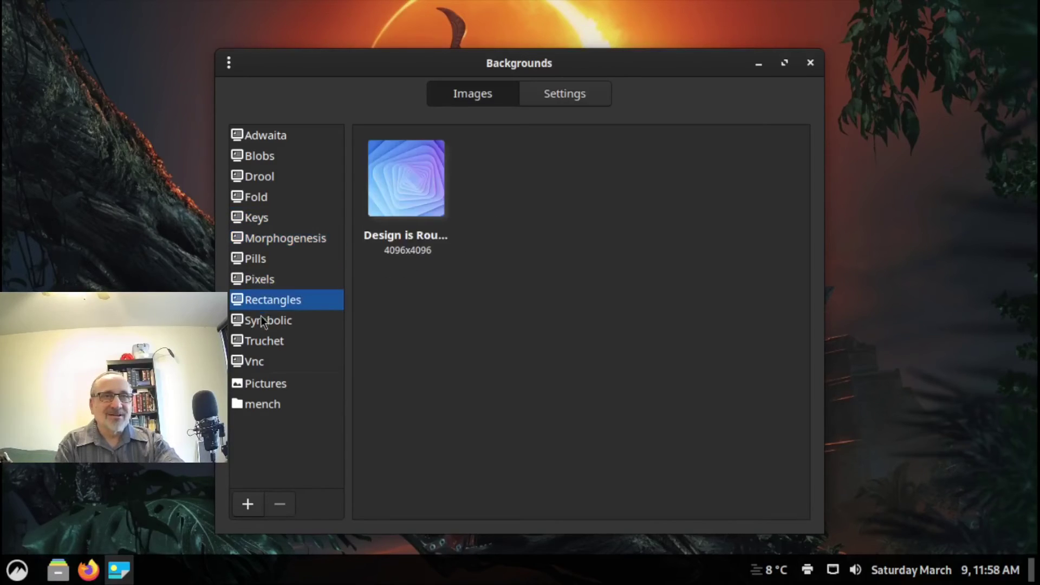
click(272, 344)
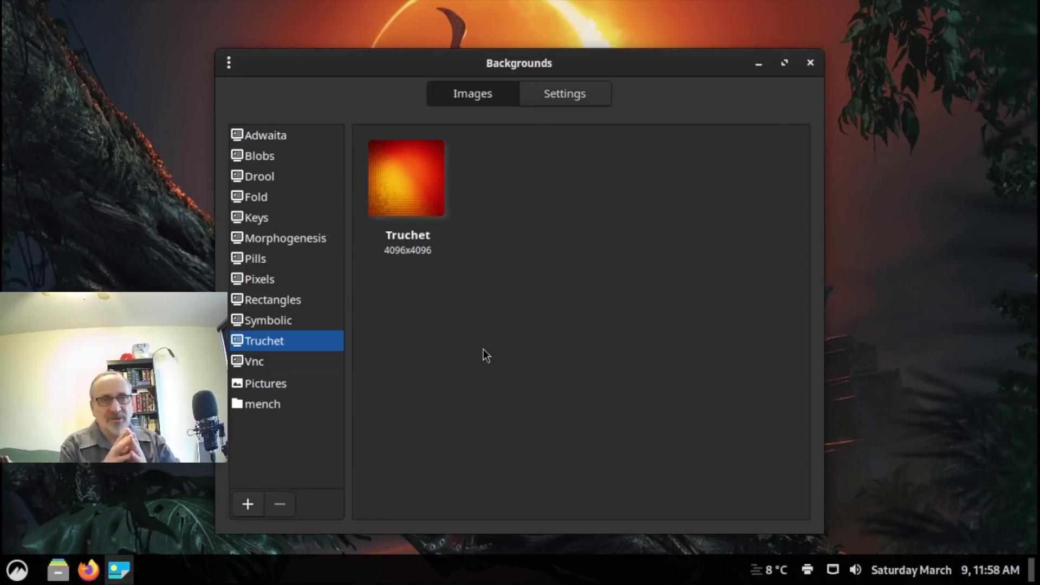
Set the wallpaper to ARTWORK-hogsmead from the mench folder in a reopened, maximized Backgrounds window
key(ctrl+q)
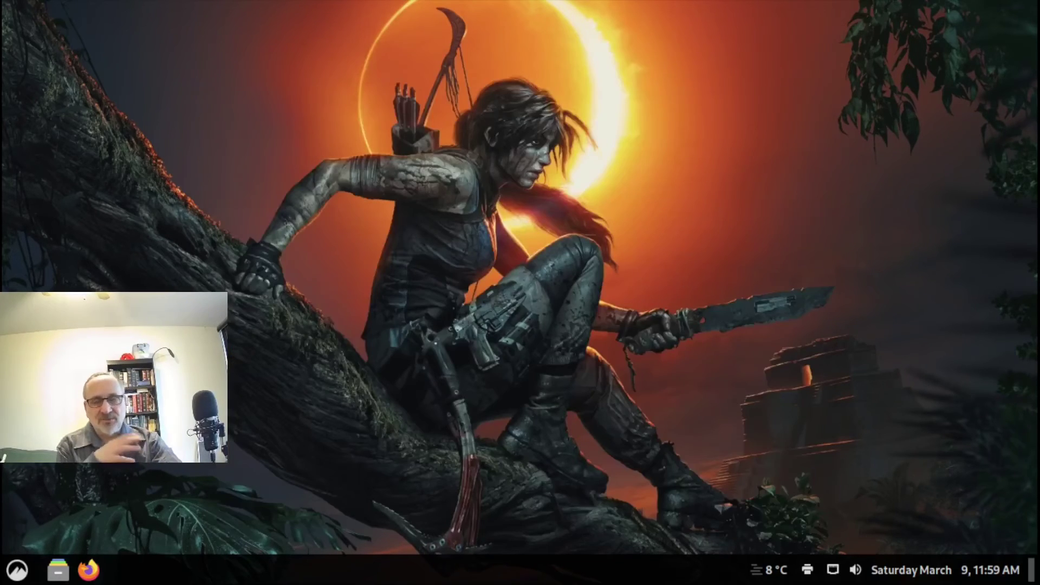
right_click(308, 226)
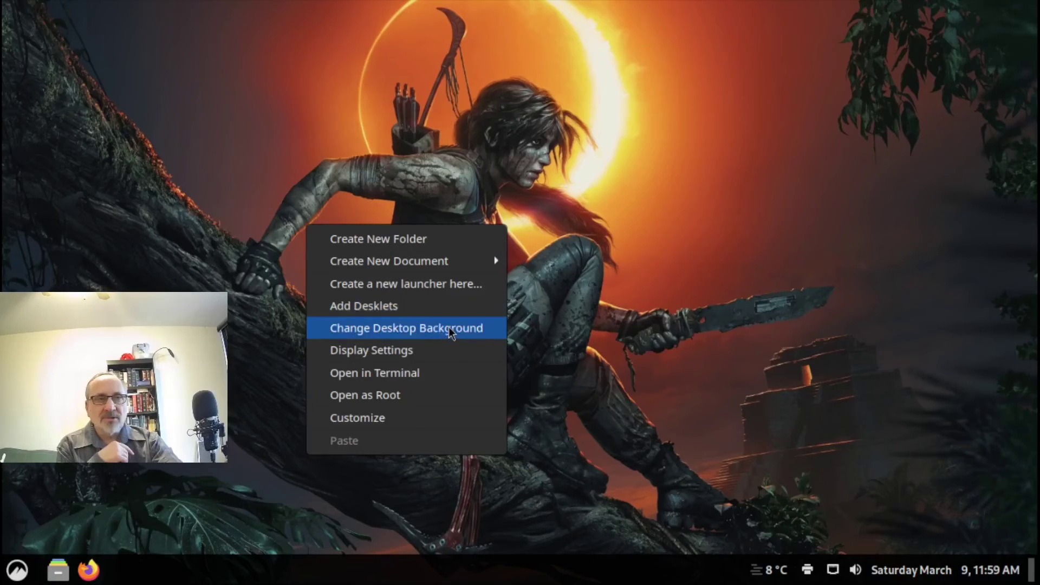
click(450, 329)
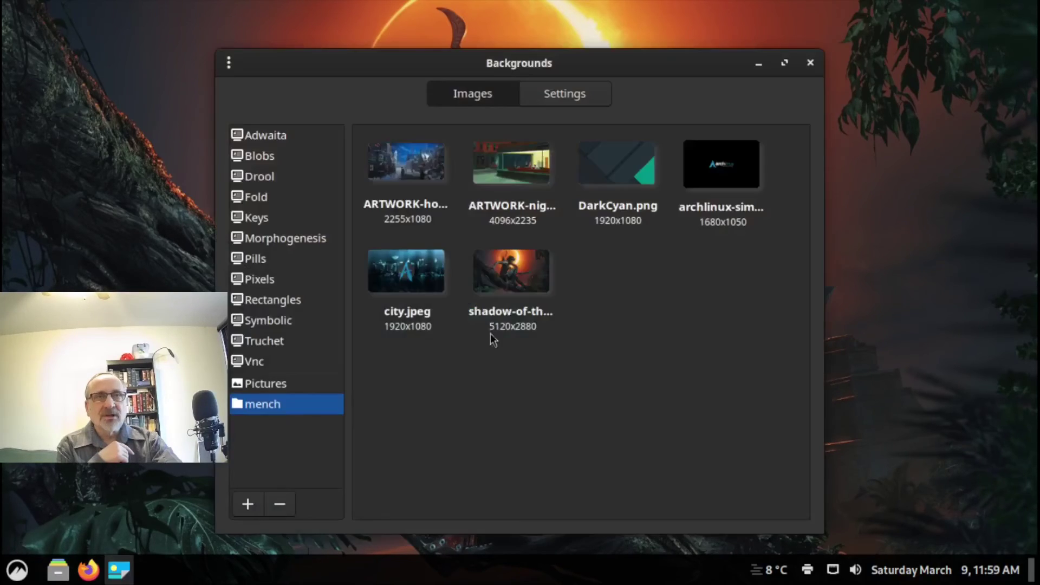
click(785, 63)
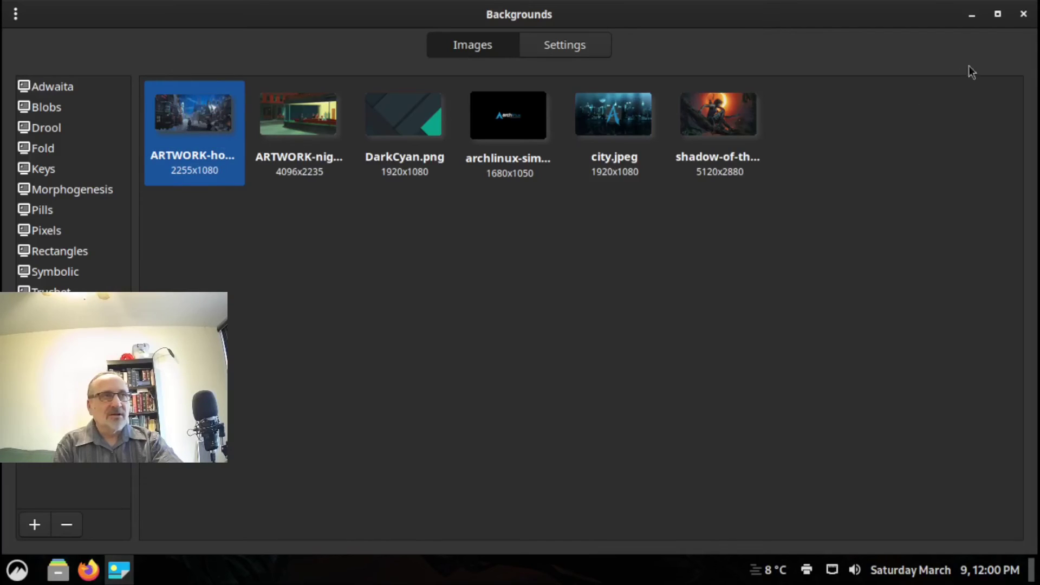
click(1026, 15)
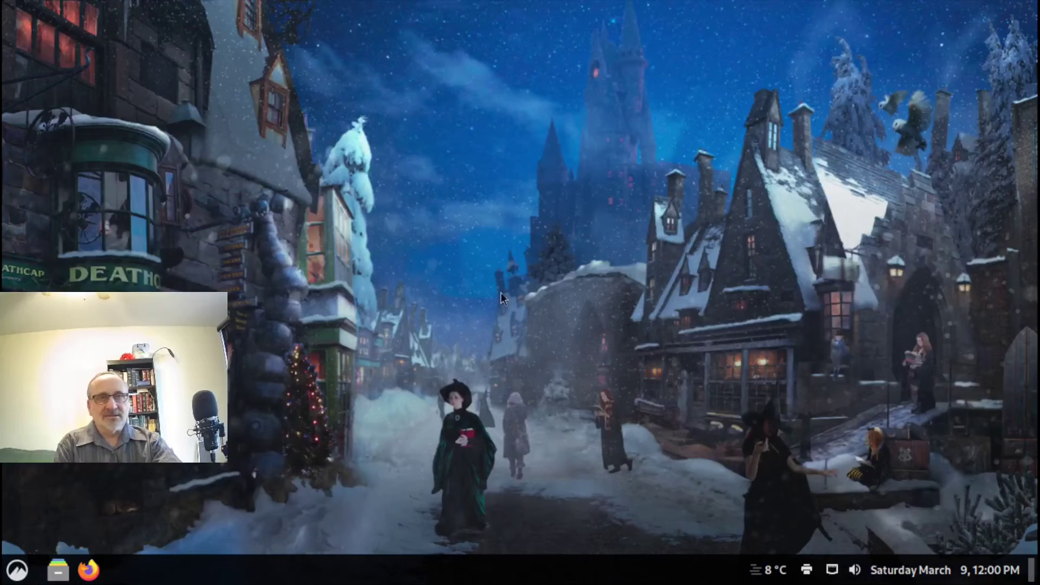
In Power Management, set Turn off the screen when inactive to Never
click(17, 571)
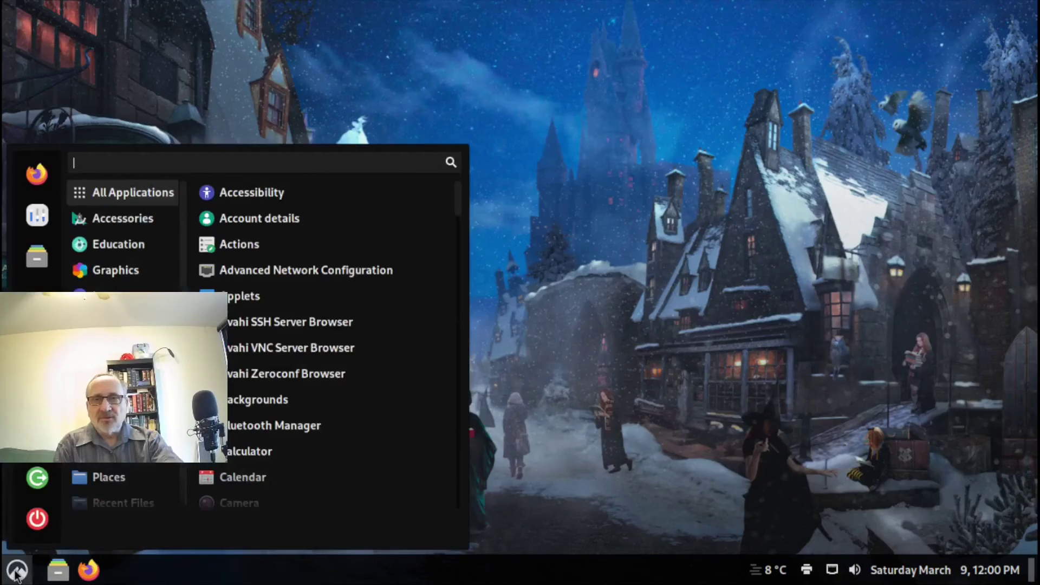
click(33, 215)
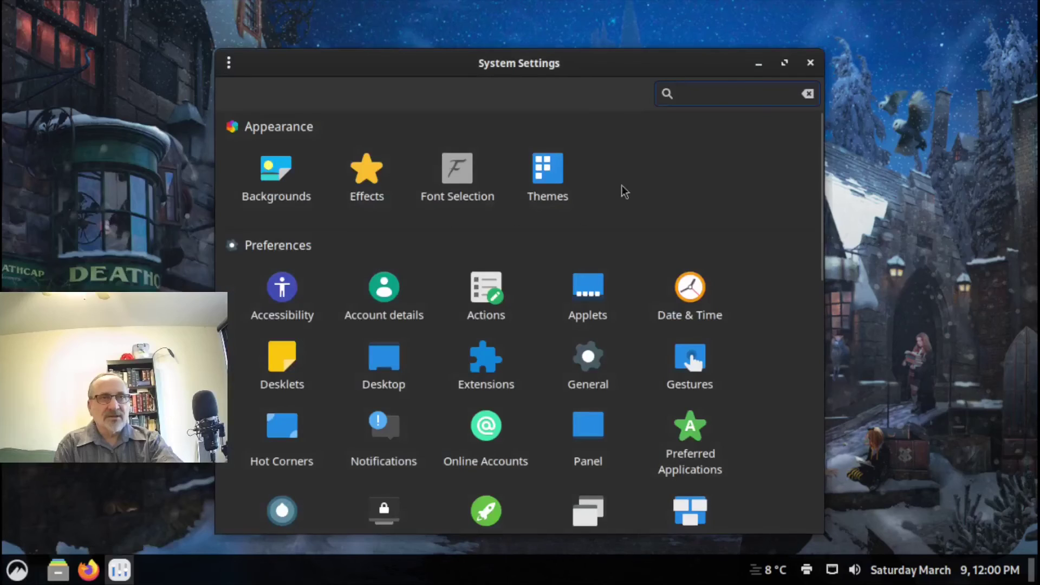
click(781, 64)
scroll(1026, 333, down, 5)
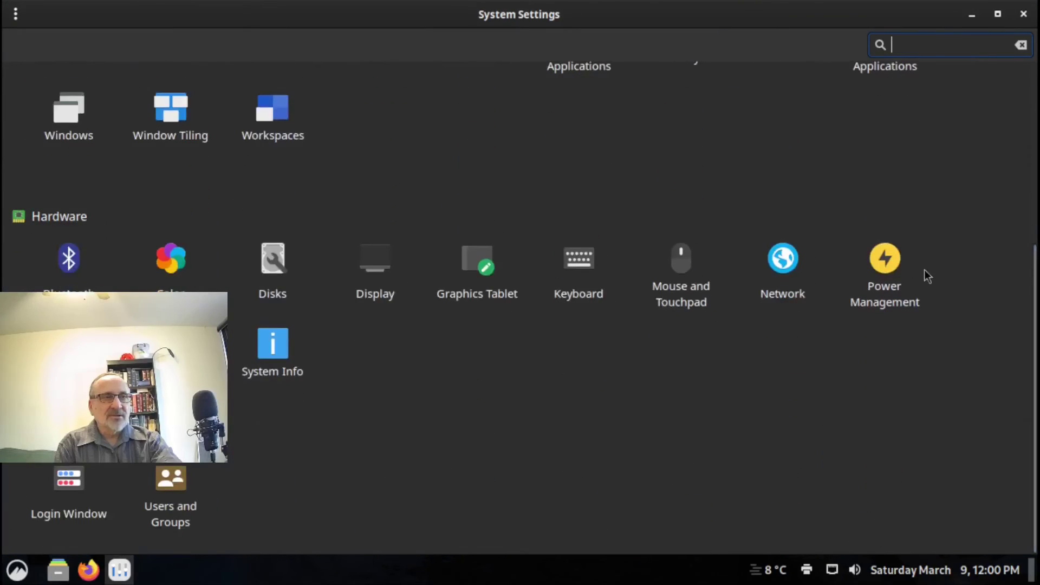
click(882, 263)
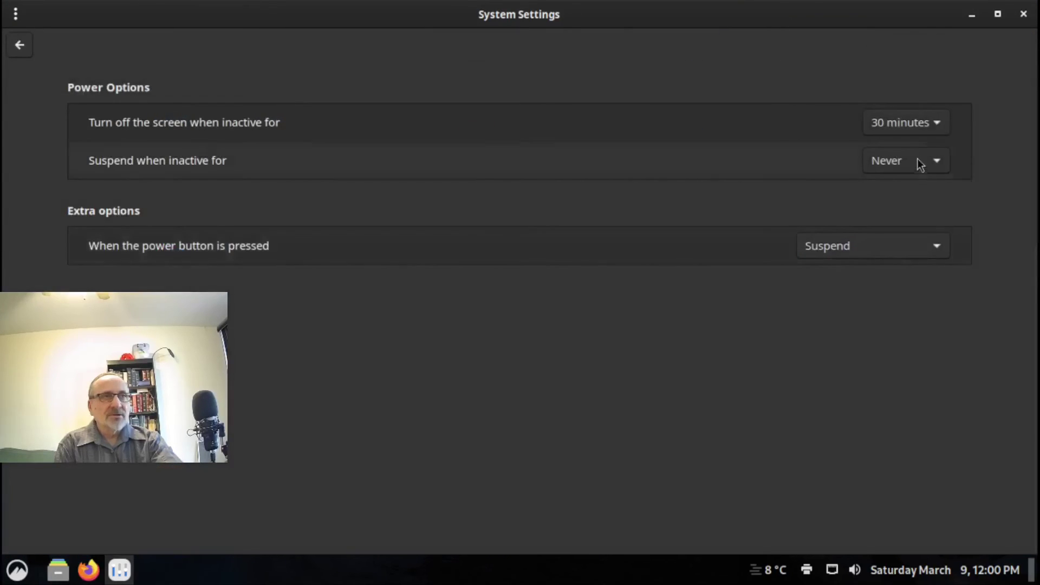
click(935, 130)
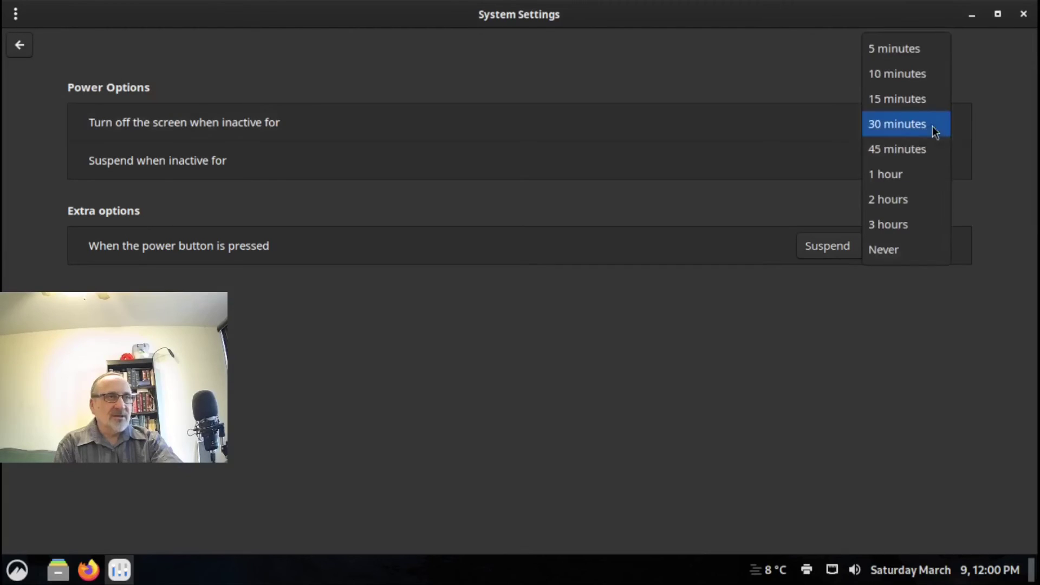
click(873, 253)
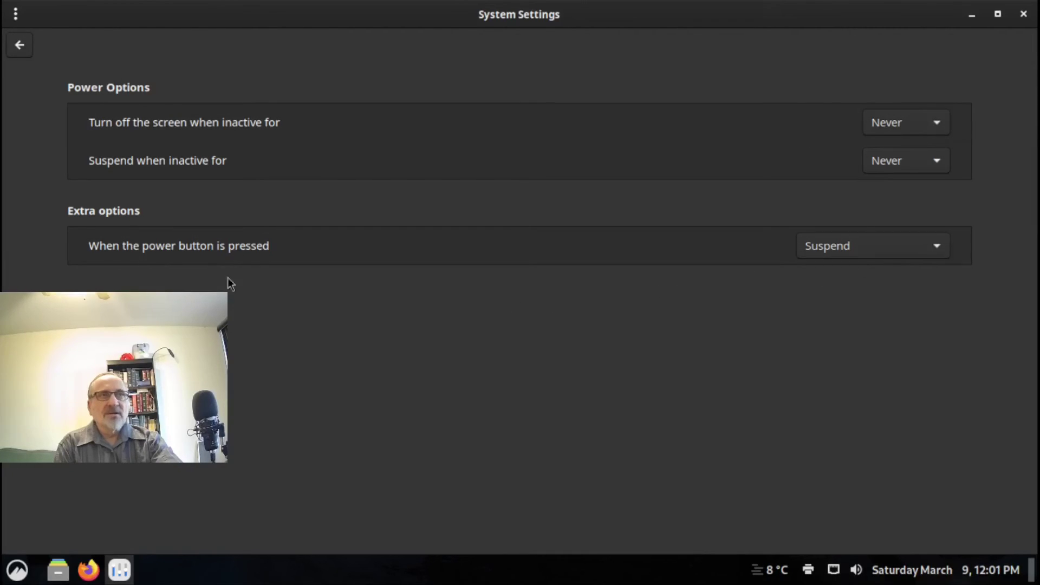
click(21, 45)
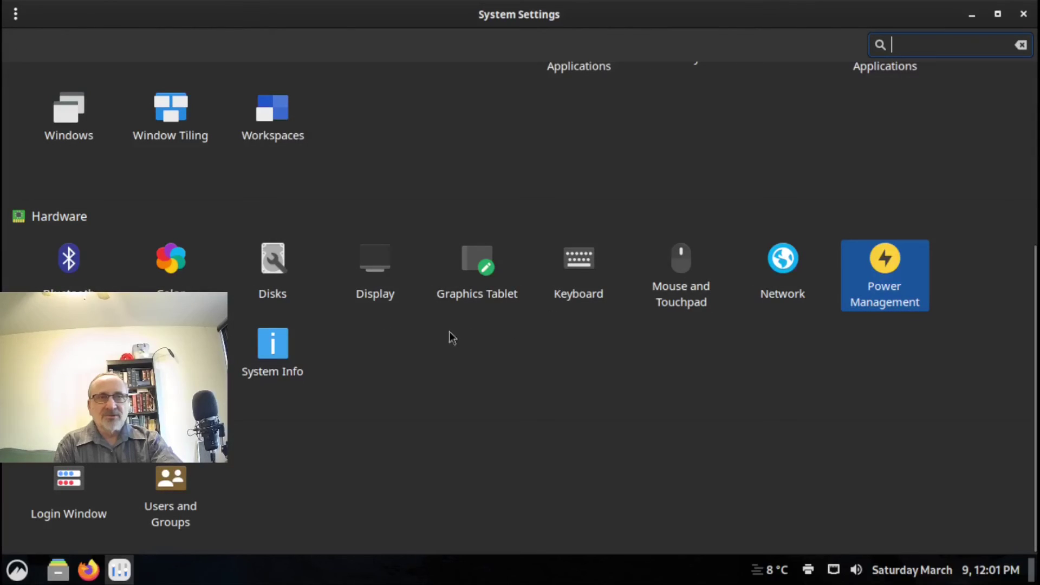
In Screensaver settings, set Delay before starting the screensaver to Never
scroll(402, 367, up, 5)
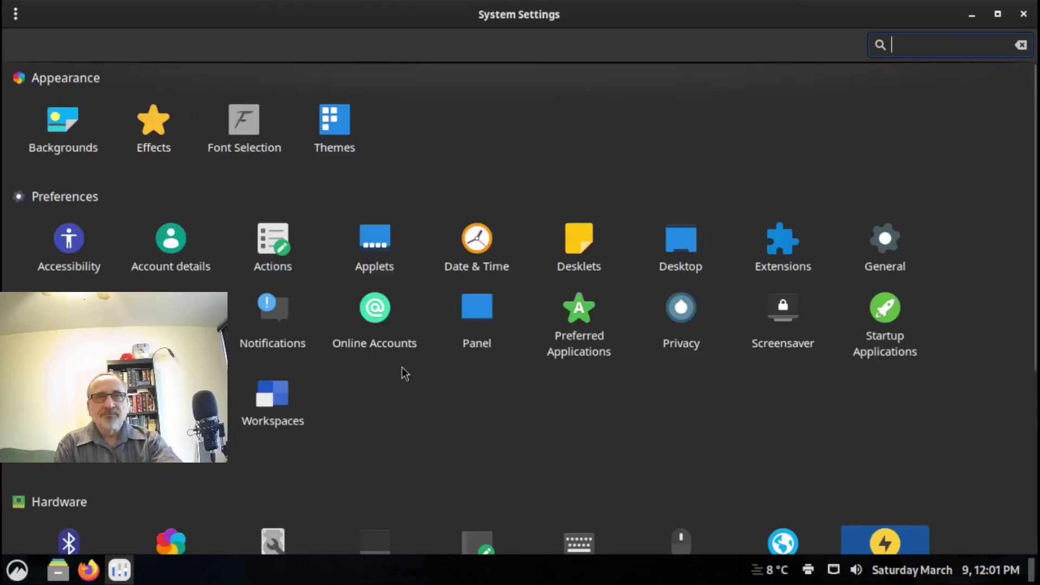
click(796, 313)
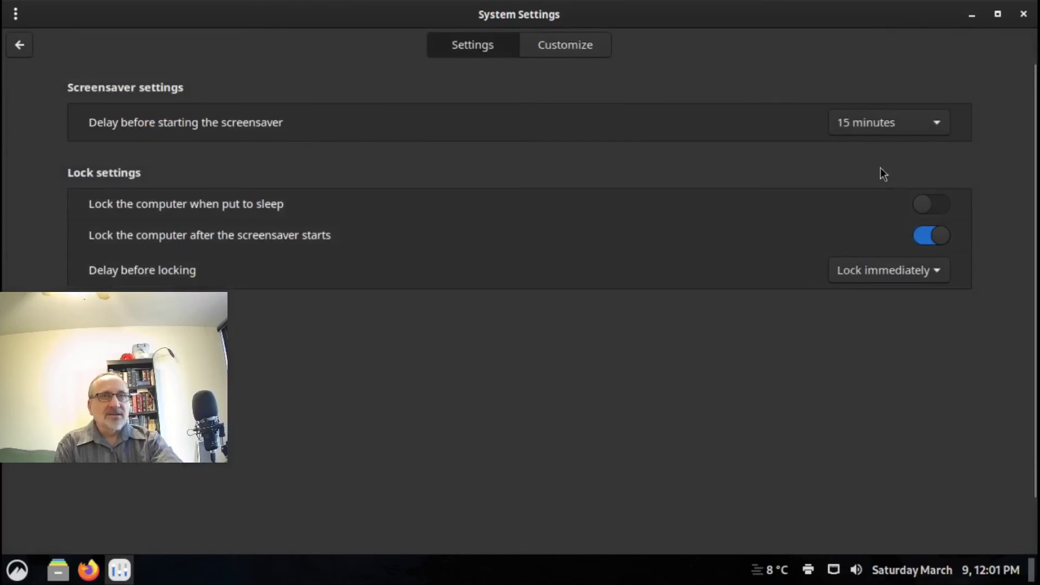
click(939, 120)
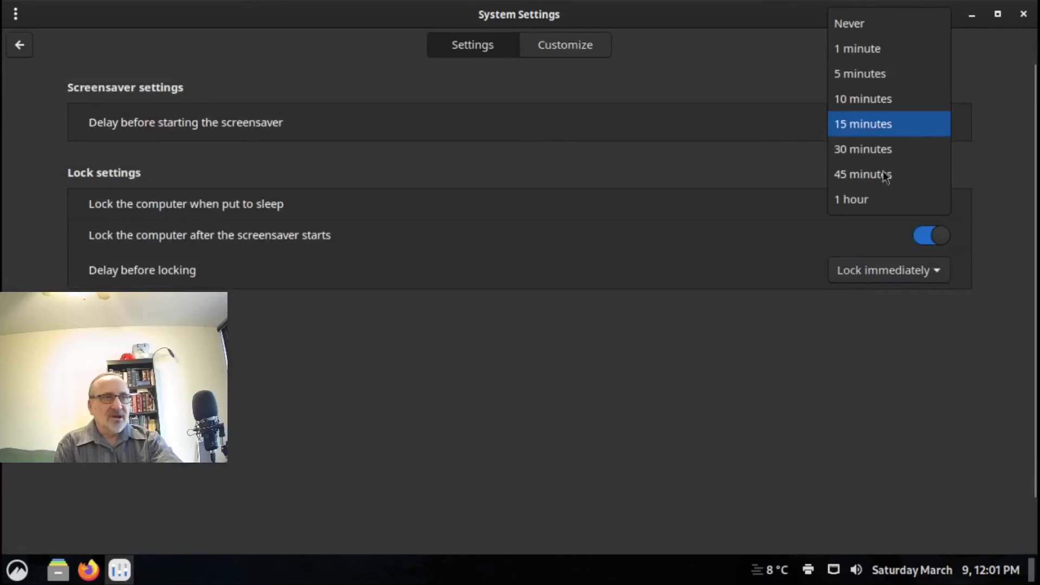
click(862, 23)
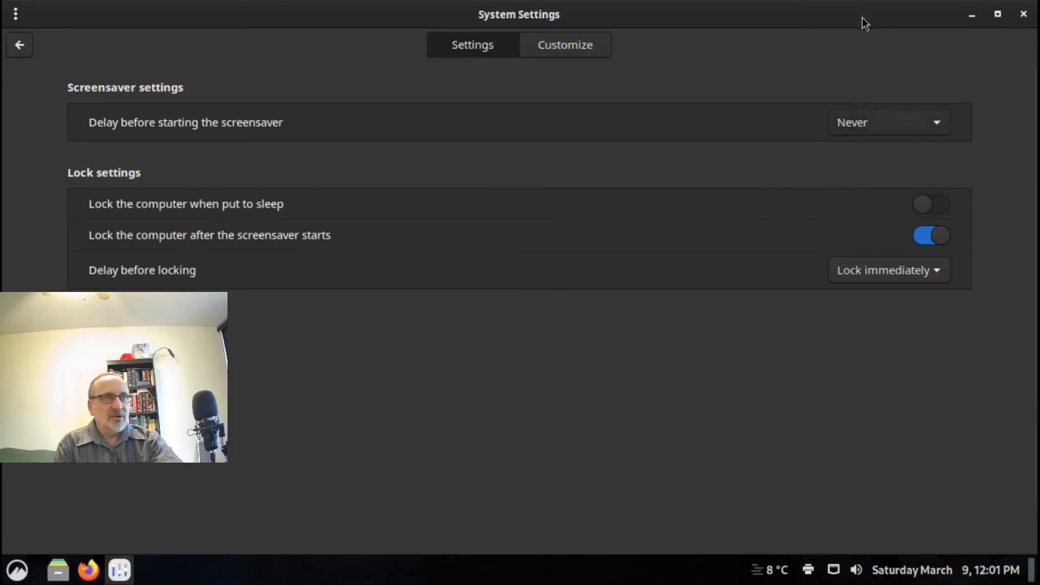
click(20, 47)
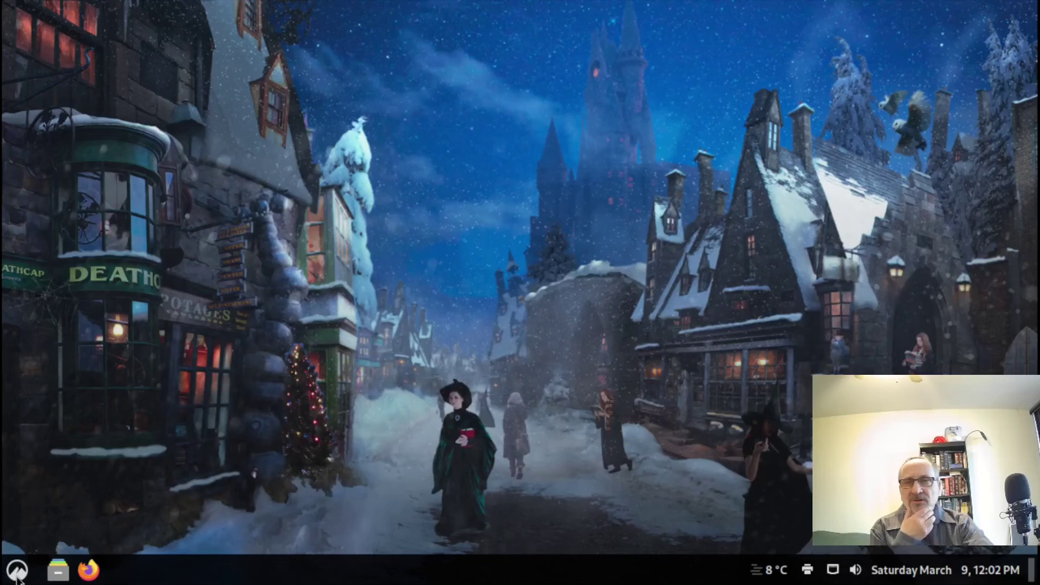
click(15, 577)
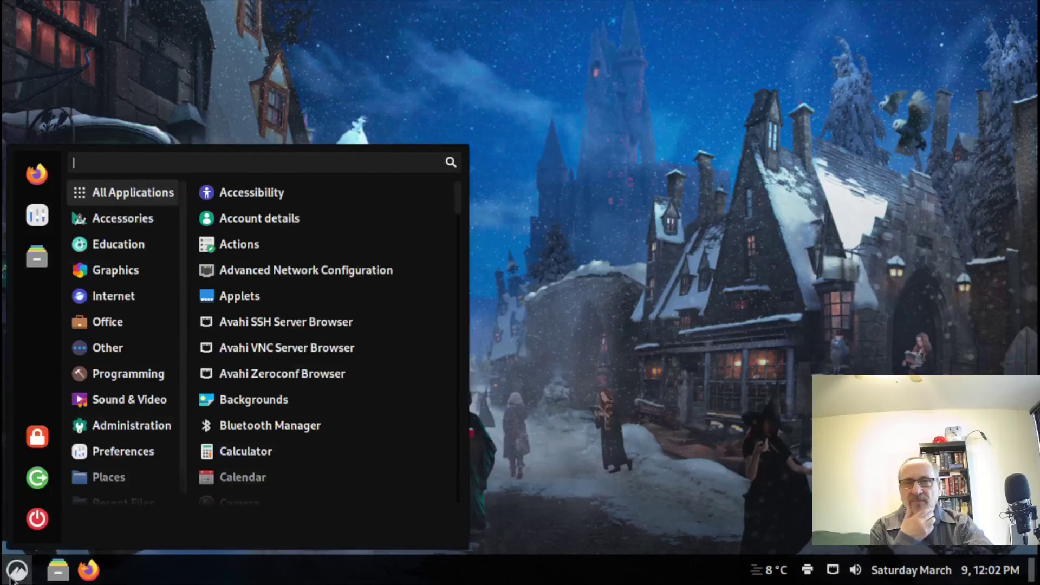
Open the home folder in Nemo, maximize it, then close it
click(31, 254)
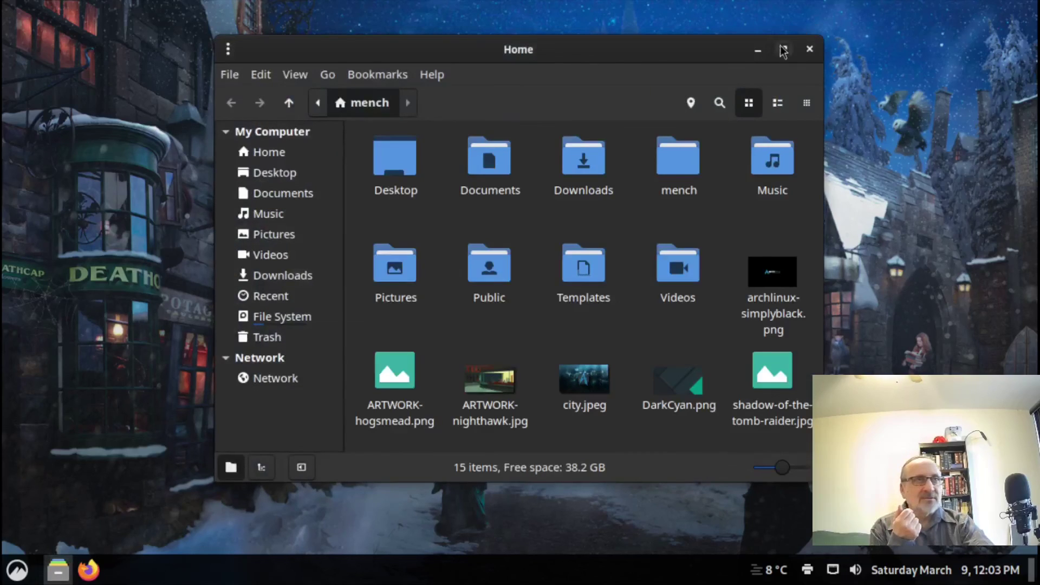
click(784, 50)
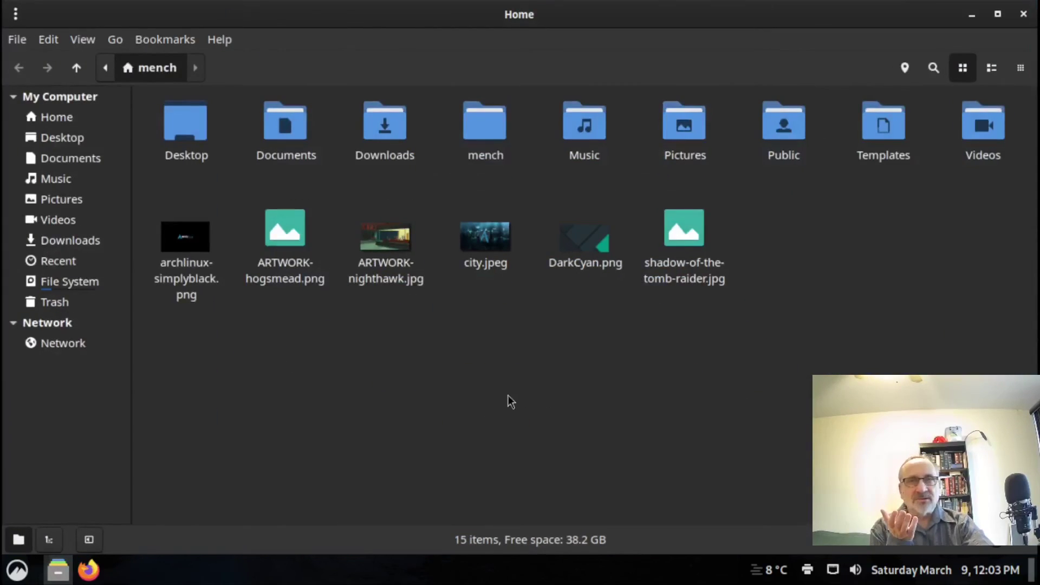
click(1024, 14)
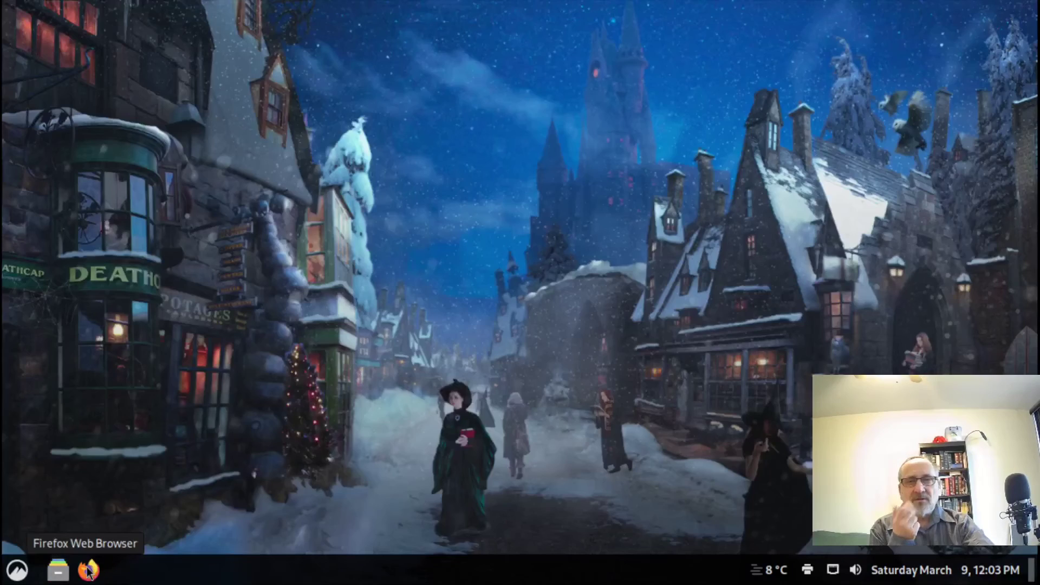
Lock the screen and unlock it back to the desktop
click(13, 573)
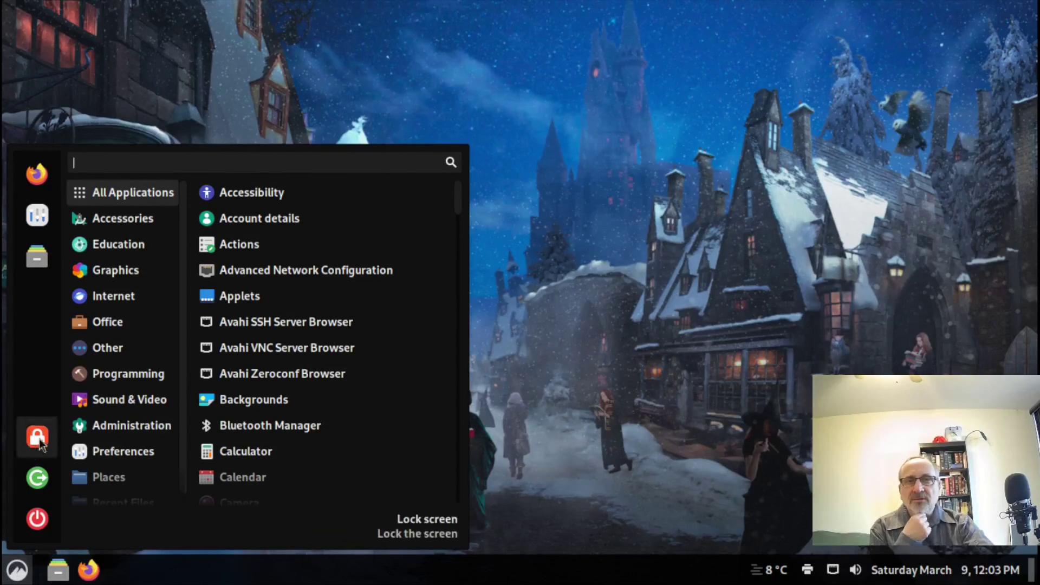
key(Escape)
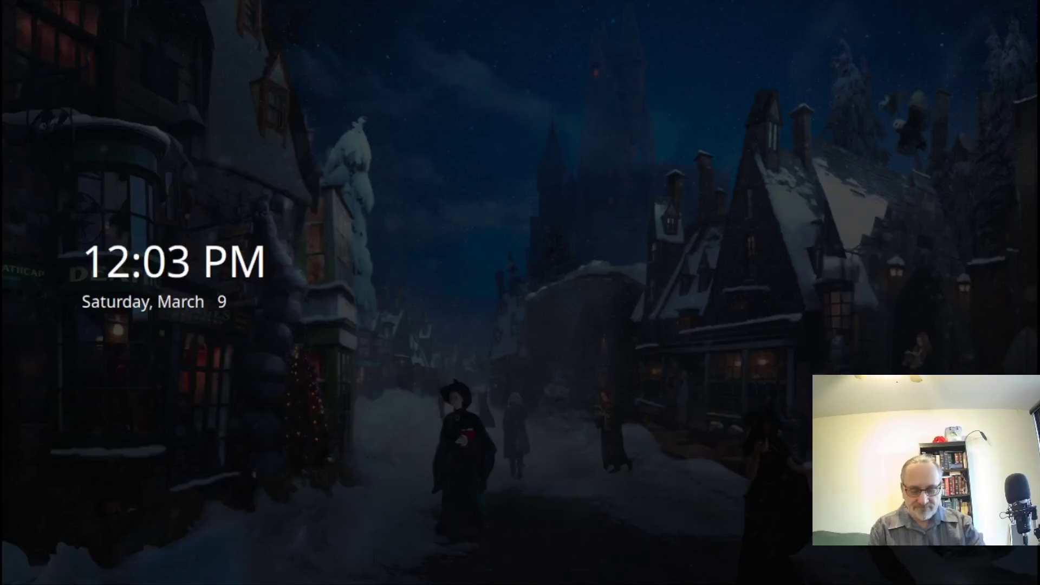
key(Return)
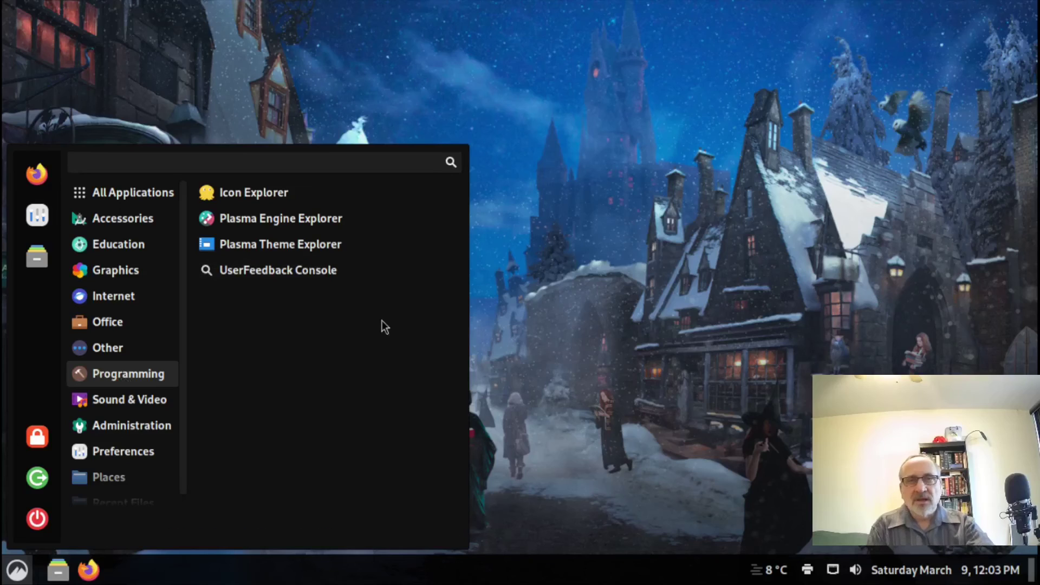
Launch PCManFM by searching 'pcman', then close it with Ctrl+W
text(pcman)
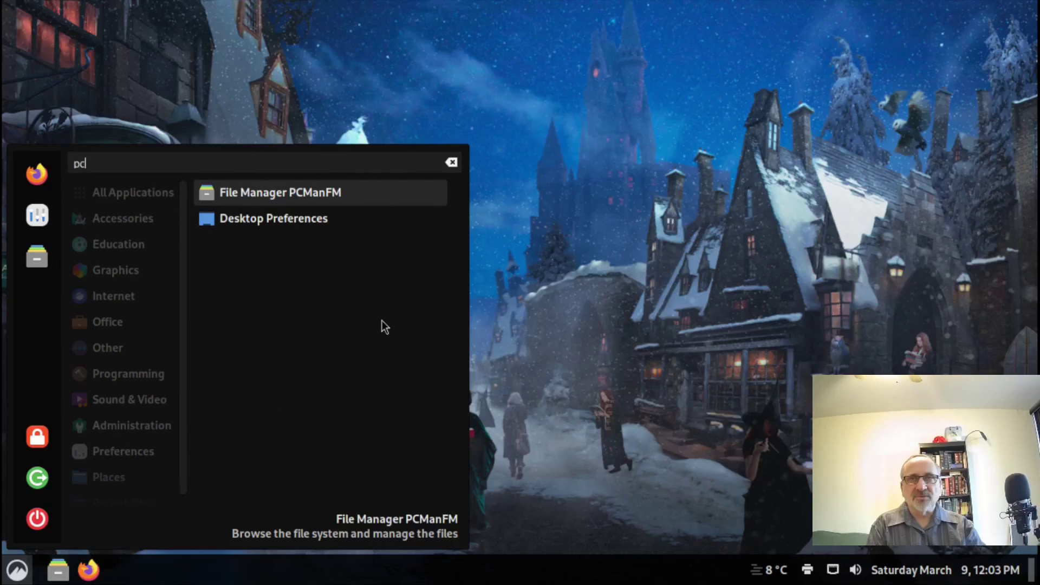
click(331, 196)
key(ctrl+w)
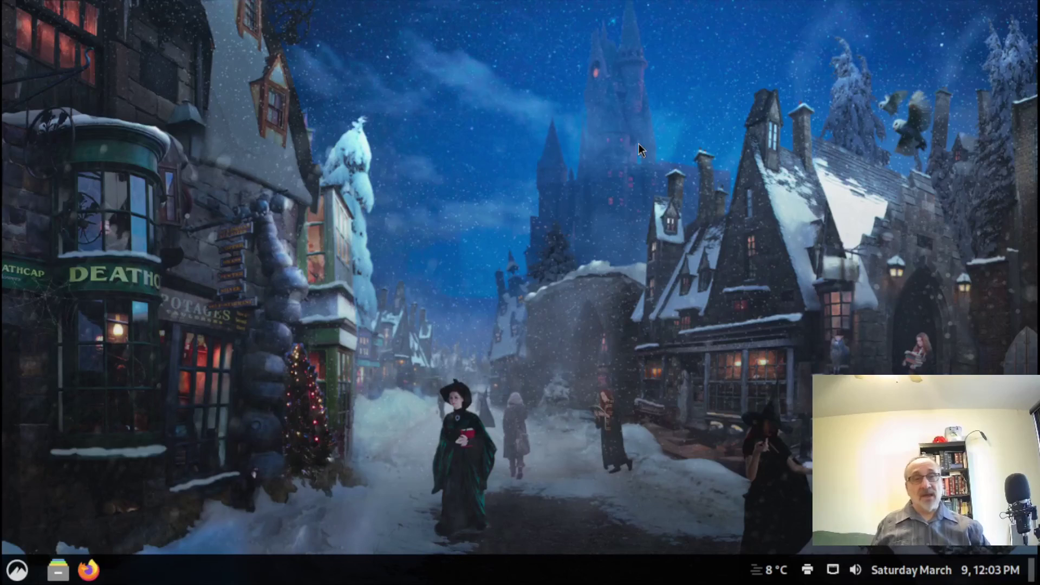